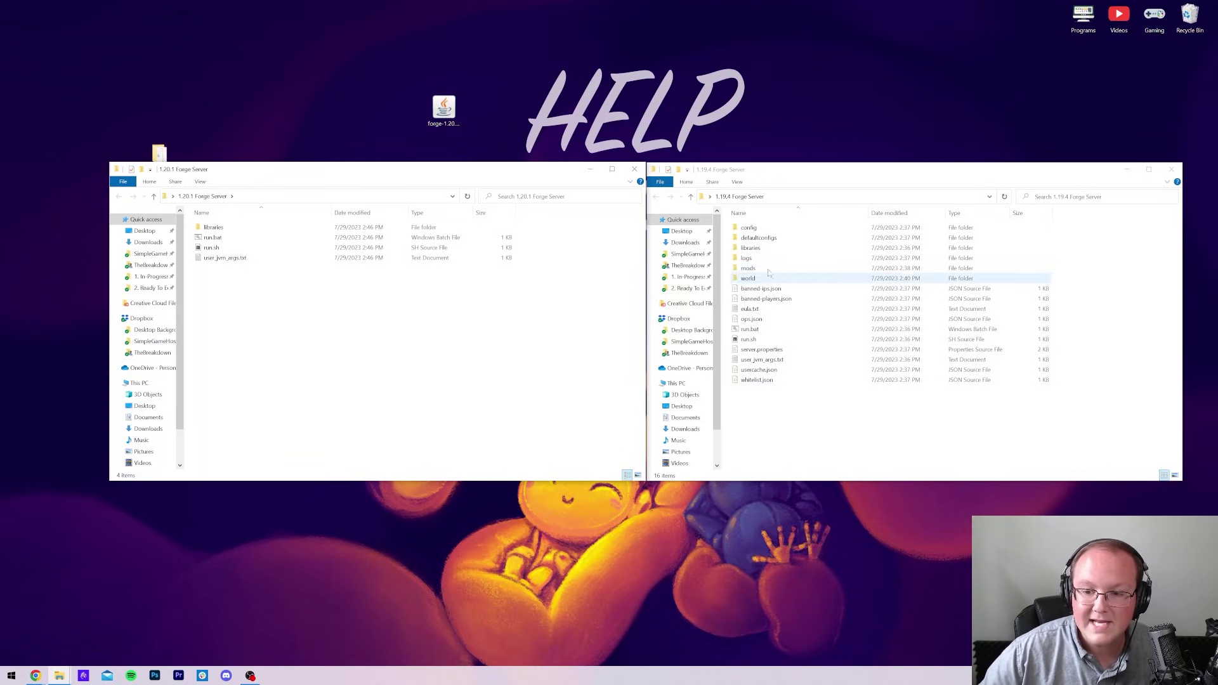
Move the config, defaultconfigs, logs, mods and world folders from 1.19.4 into 1.20.1 Forge Server.
left_click(750, 228)
left_click(771, 239, "ctrl")
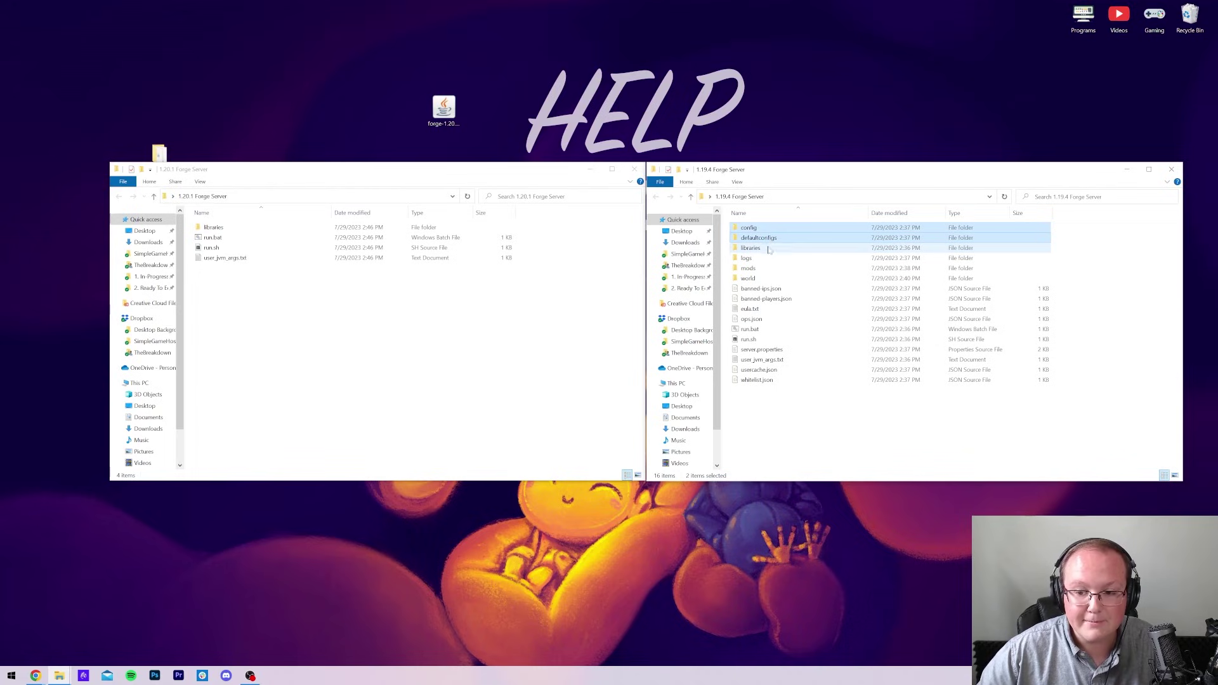
left_click(762, 258, "ctrl")
left_click(762, 268, "ctrl")
left_click(765, 280, "ctrl")
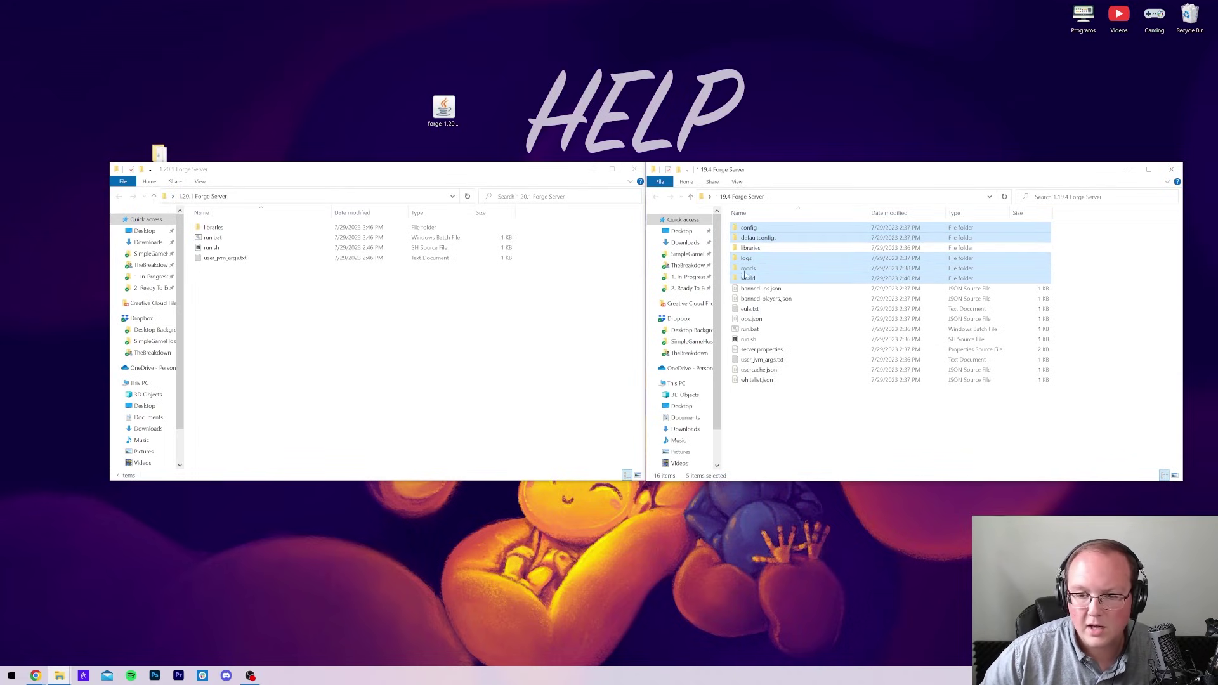
left_click_drag(775, 277, 465, 339)
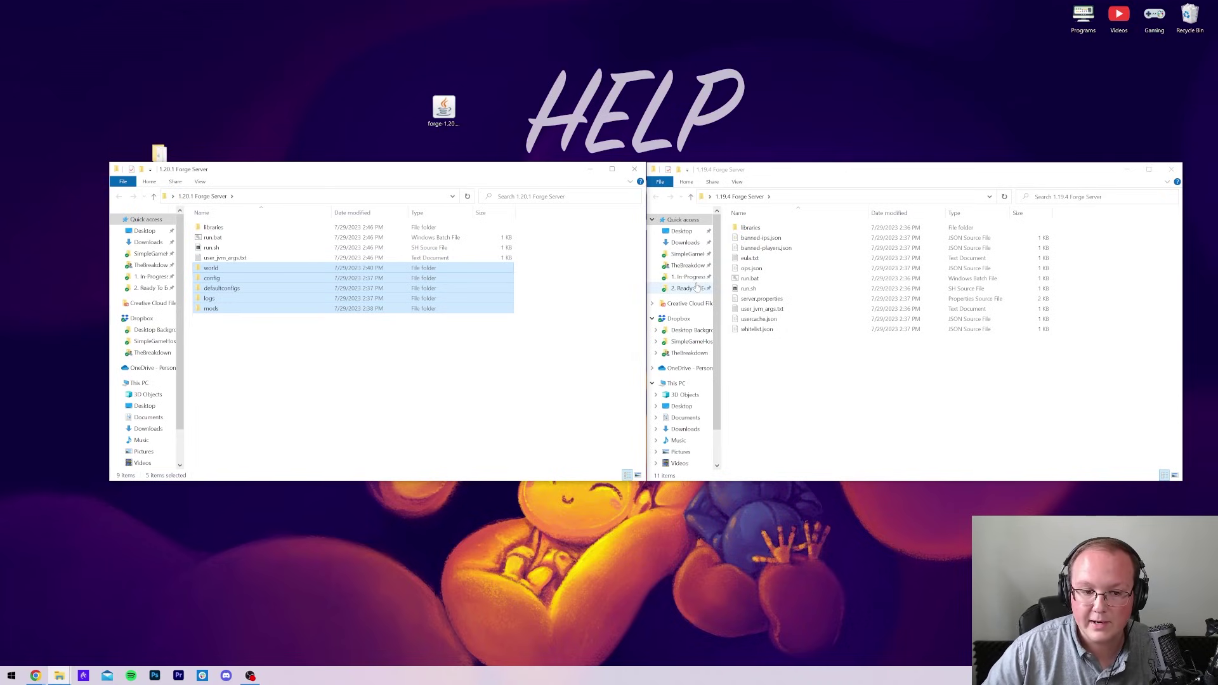
Move eula.txt and the banned, ops, usercache and whitelist JSON files into 1.20.1 Forge Server.
left_click(812, 352)
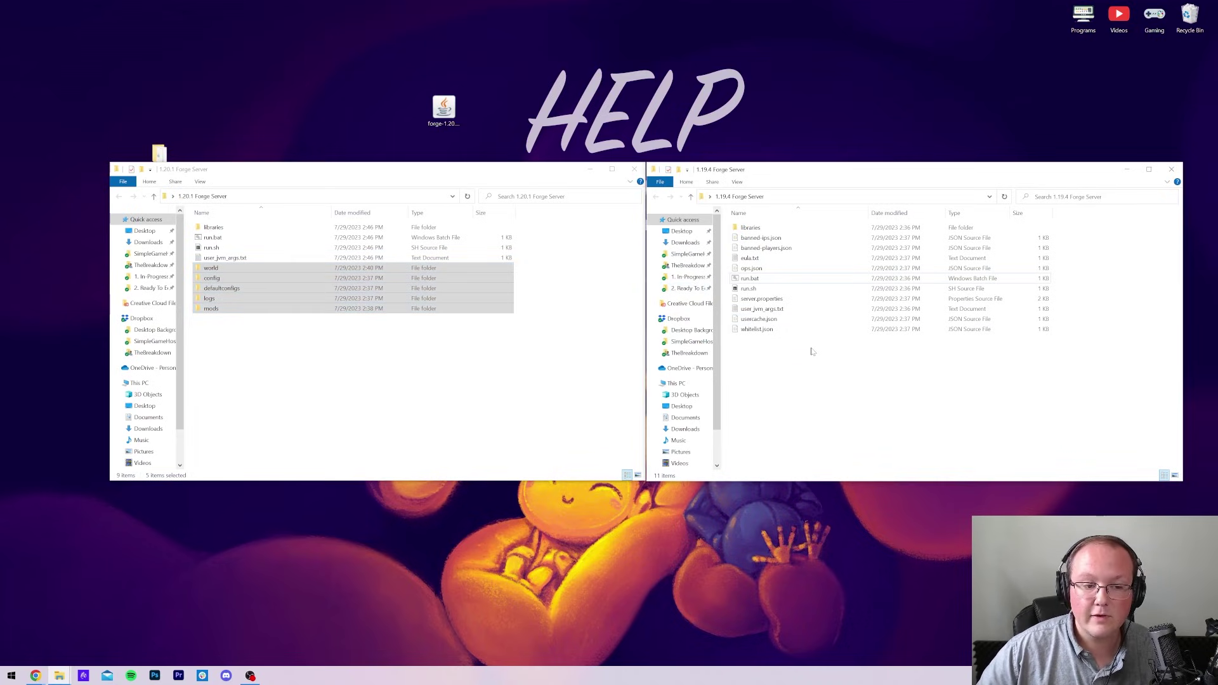
left_click(761, 280)
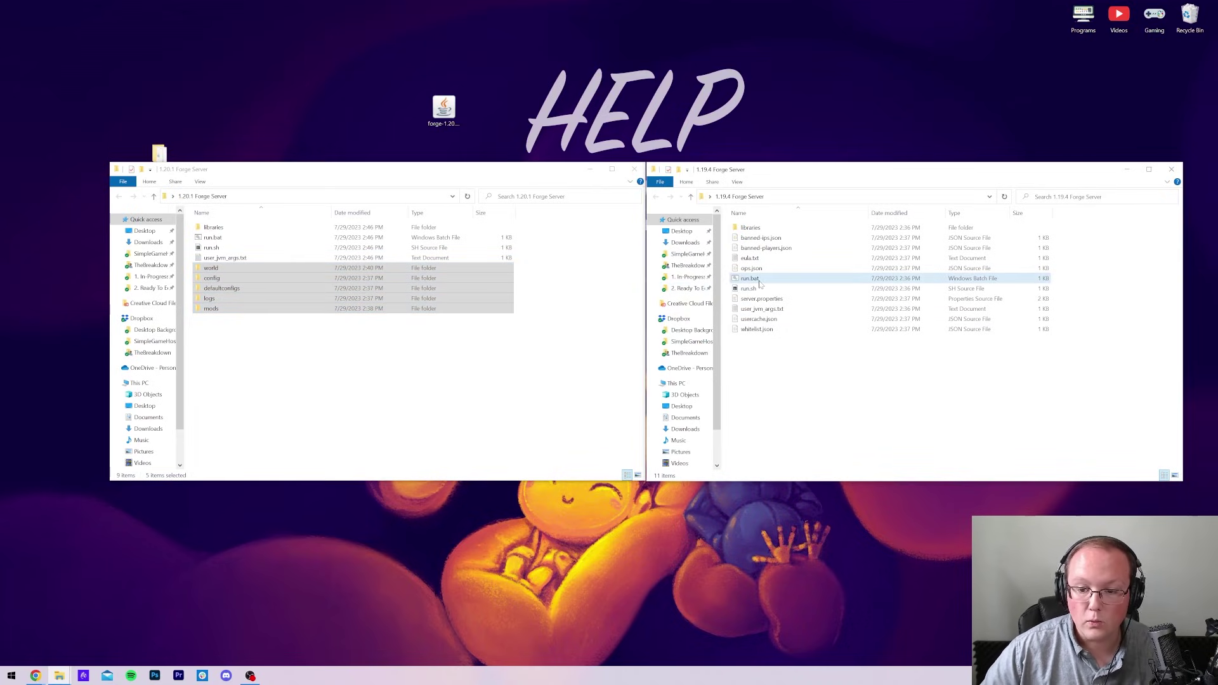
left_click(762, 290)
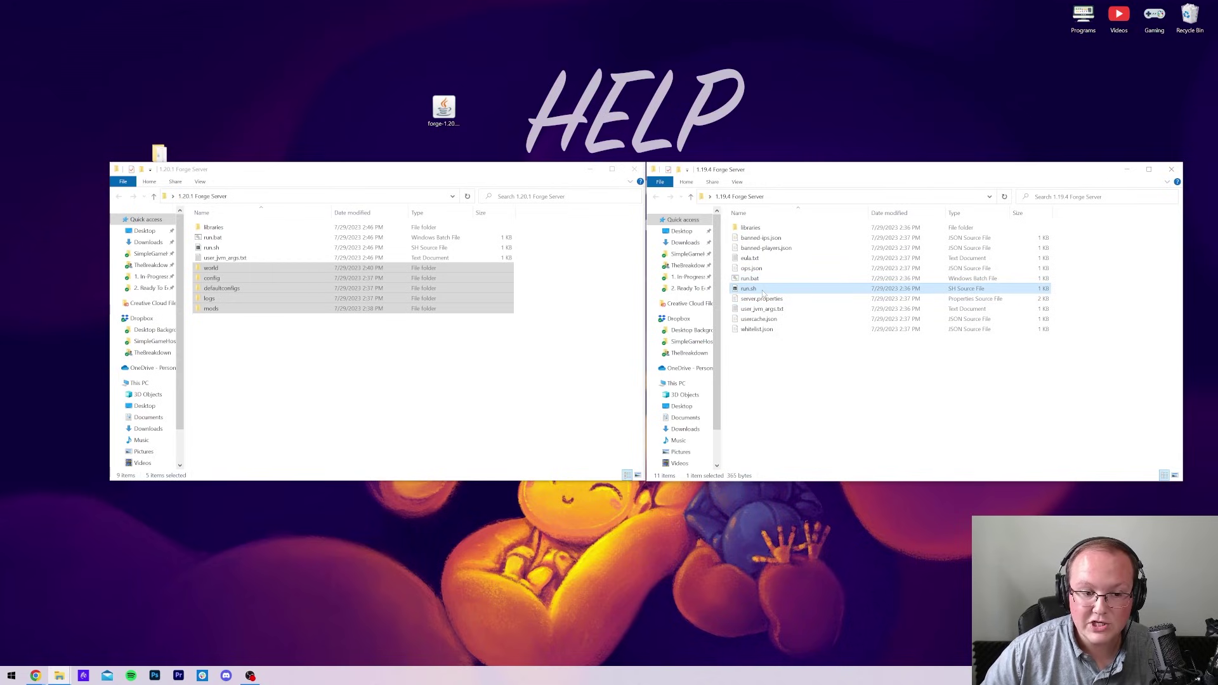
left_click(761, 309)
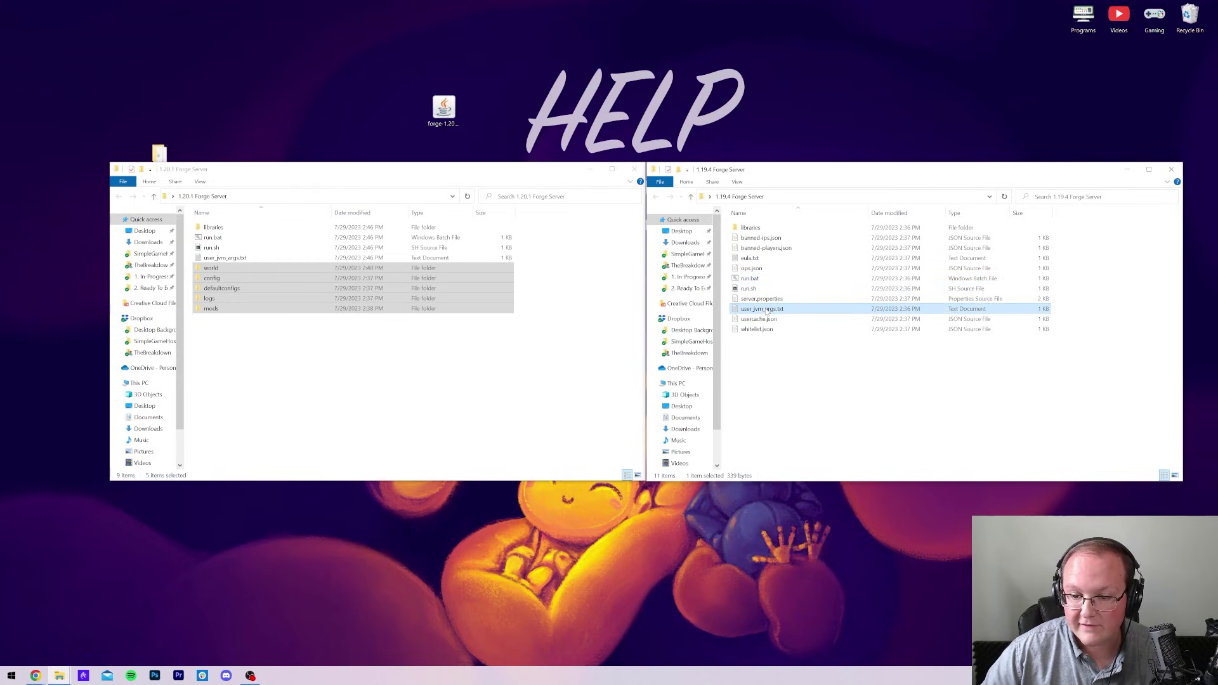
left_click(752, 247)
left_click(760, 238, "ctrl")
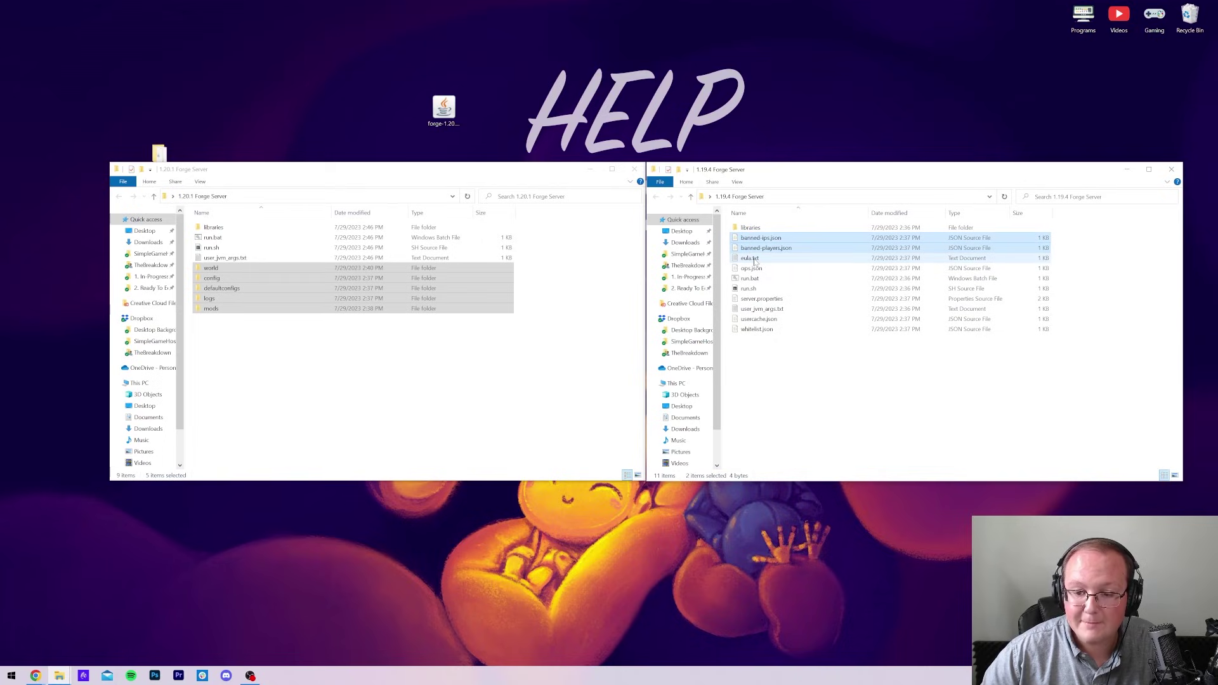
left_click(750, 258, "ctrl")
left_click(757, 269, "ctrl")
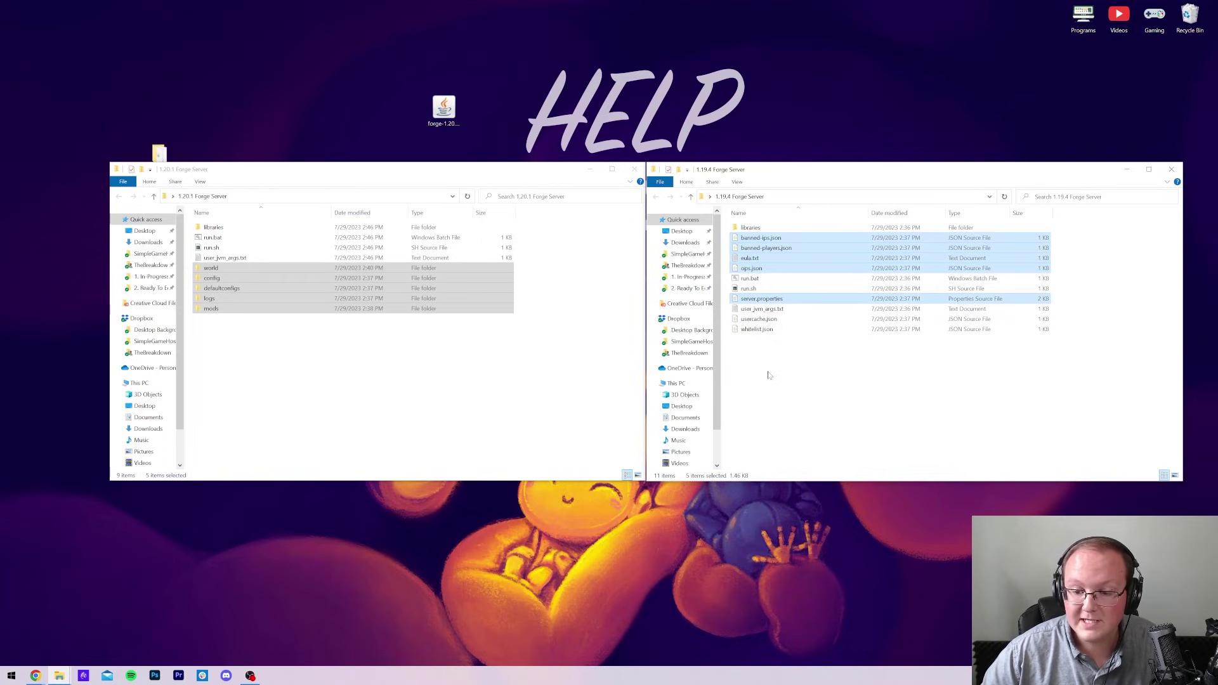
left_click(759, 319, "ctrl")
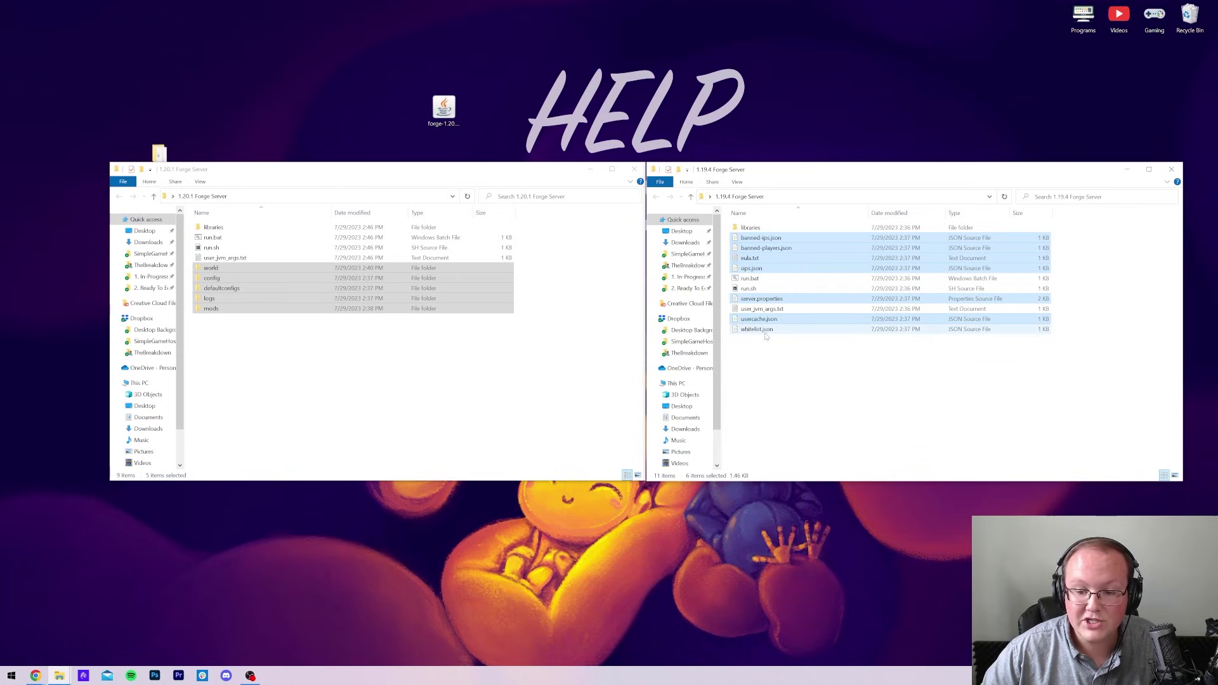
left_click(757, 330, "ctrl")
left_click_drag(759, 320, 444, 403)
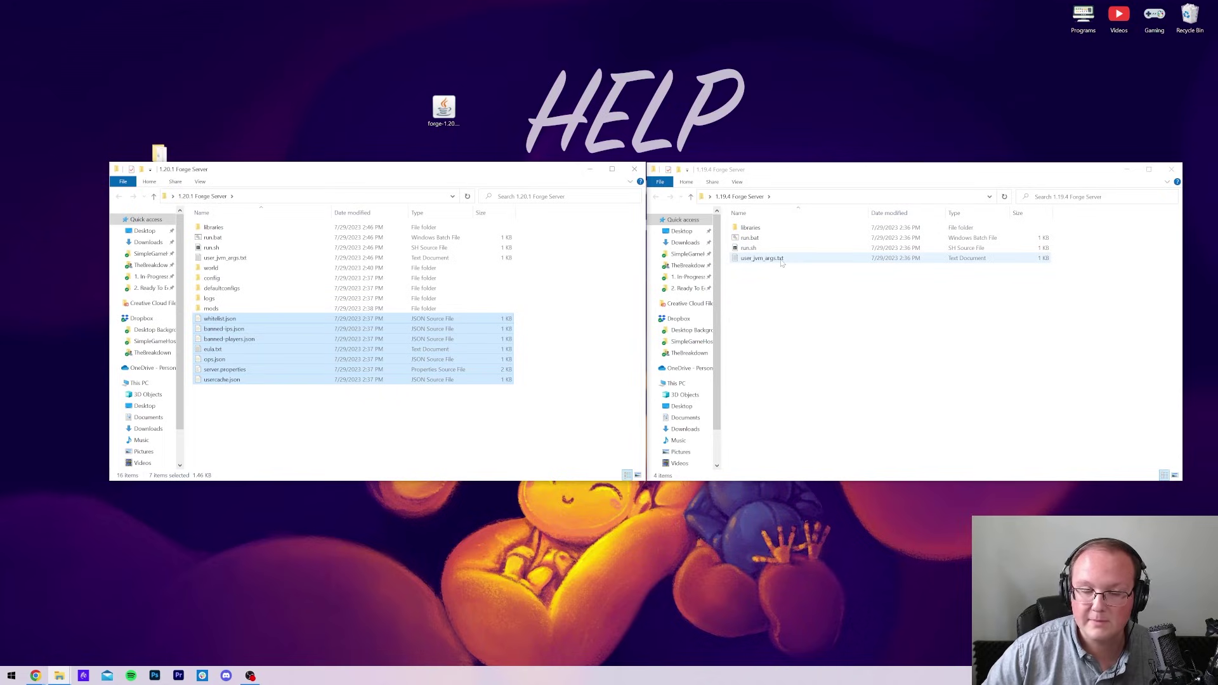
left_click(564, 324)
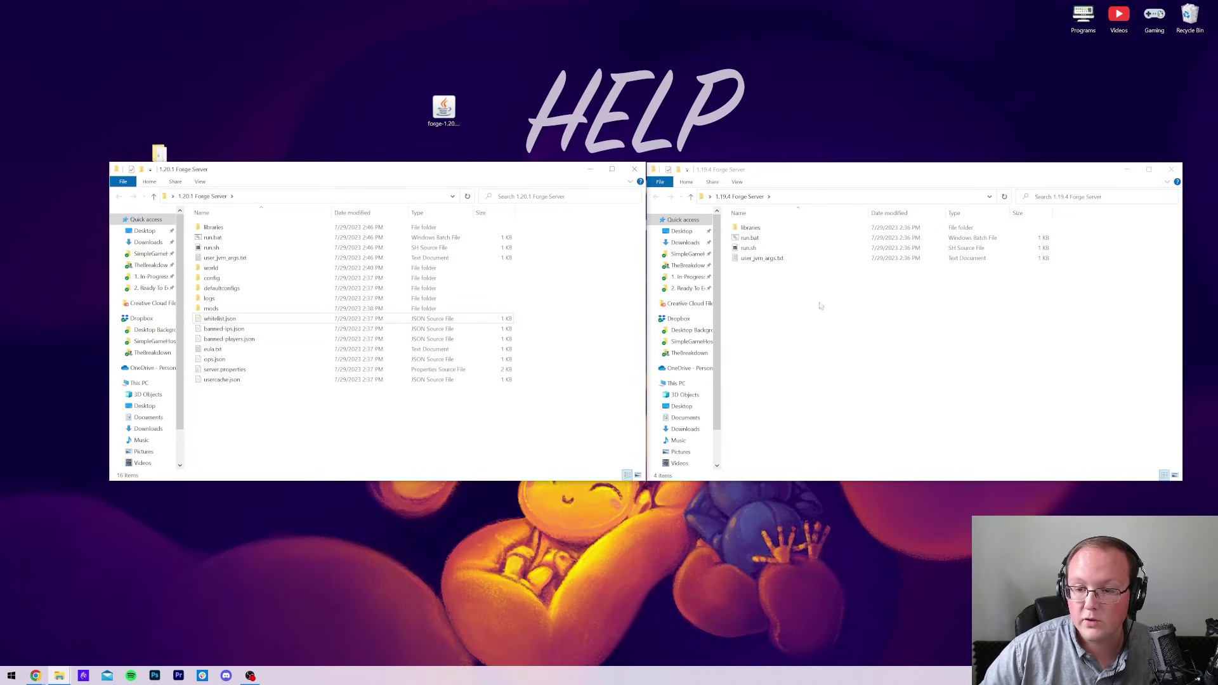
Recycle the old 1.19.4 server folder and clear the old jars from 1.20.1's mods folder.
left_click(1171, 169)
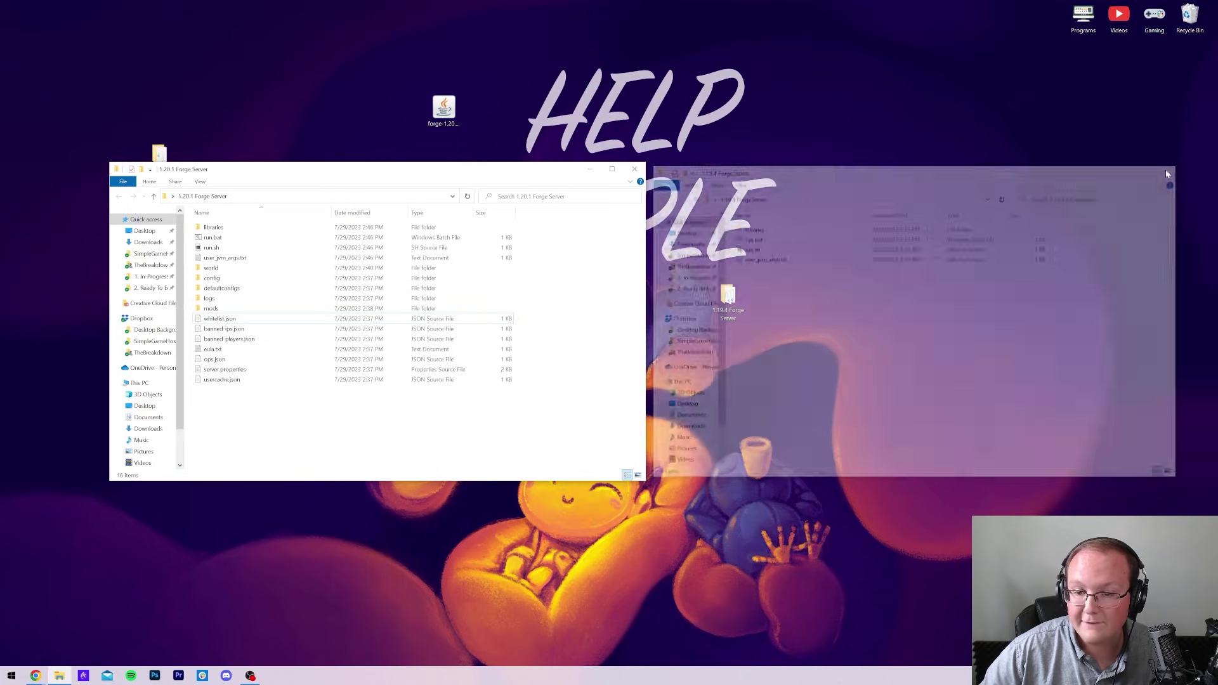
left_click(712, 315)
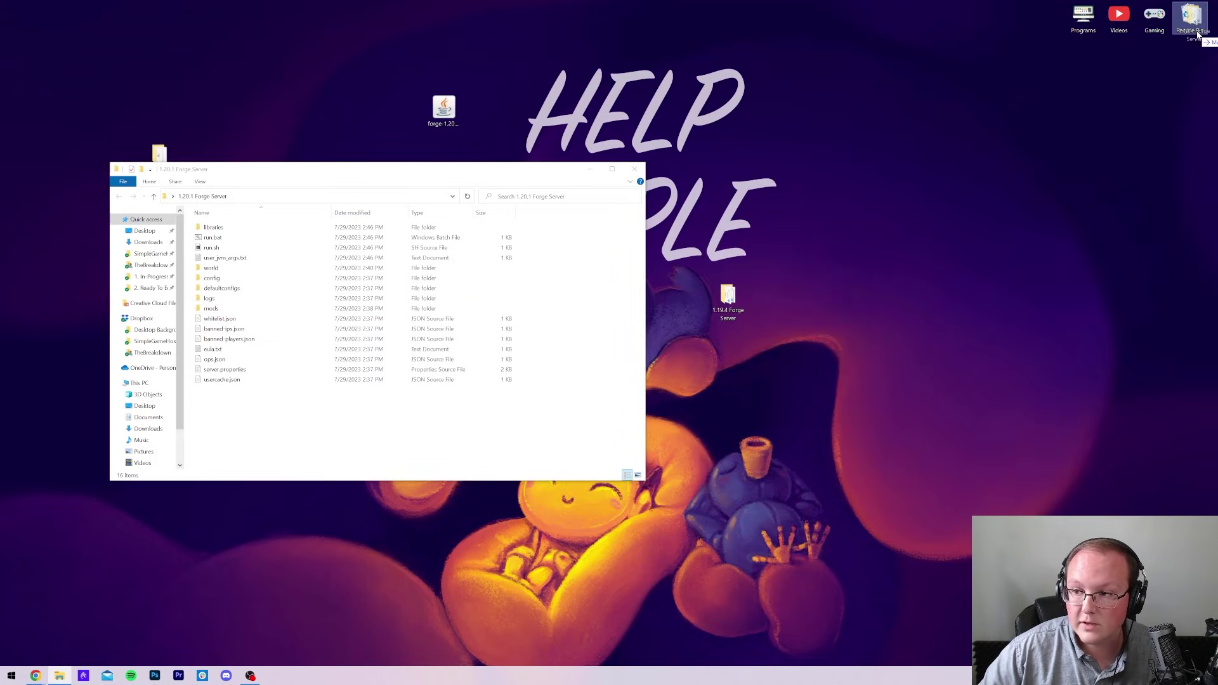
left_click(279, 269)
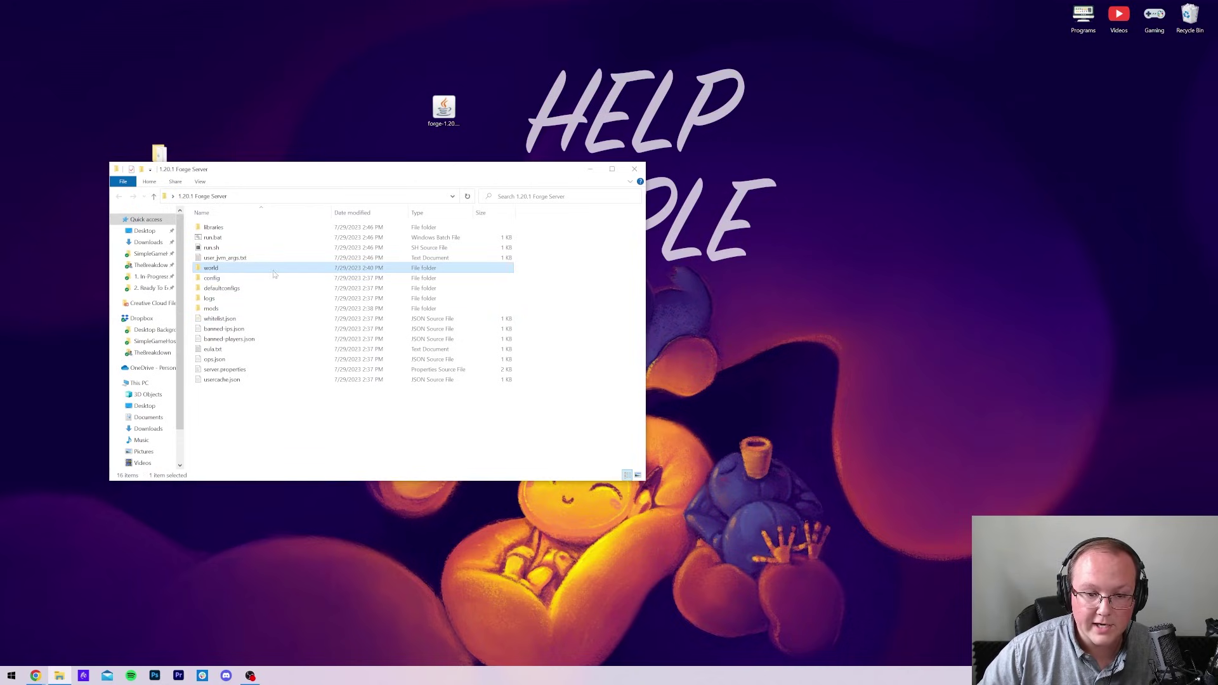
left_click_drag(339, 182, 601, 173)
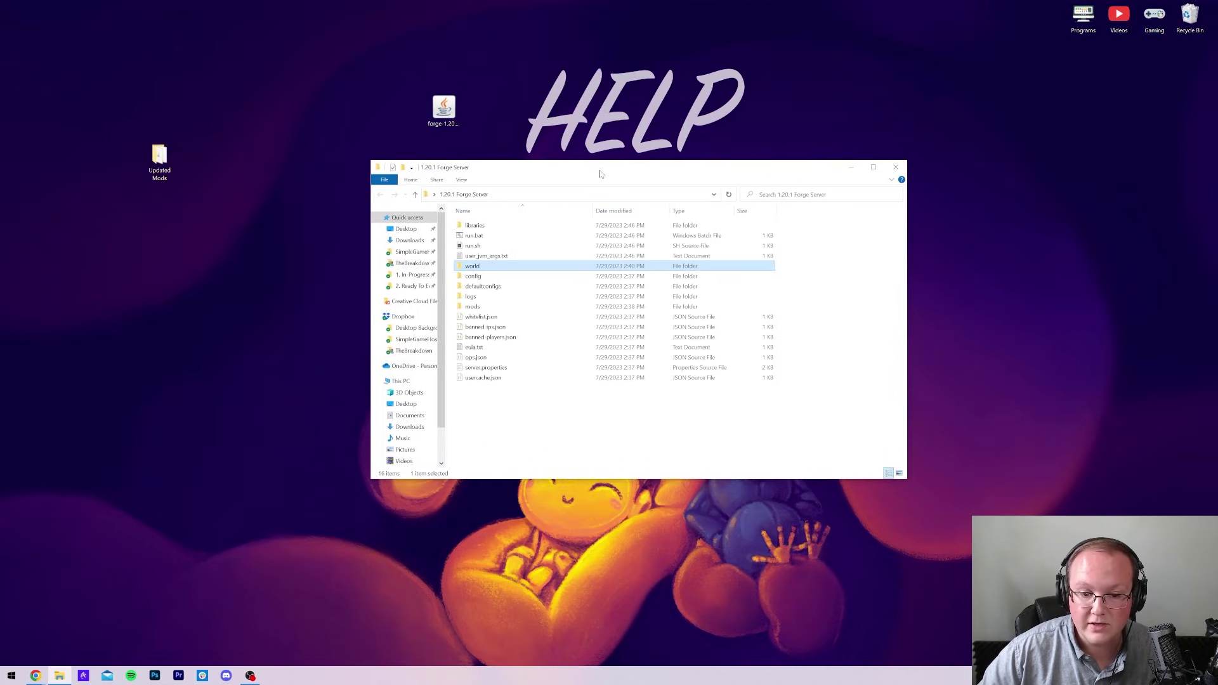
double_click(519, 306)
left_click_drag(519, 306, 1191, 21)
Put the updated 1.20.1 JourneyMap and JEI jars from Updated Mods into the server's mods folder.
double_click(163, 162)
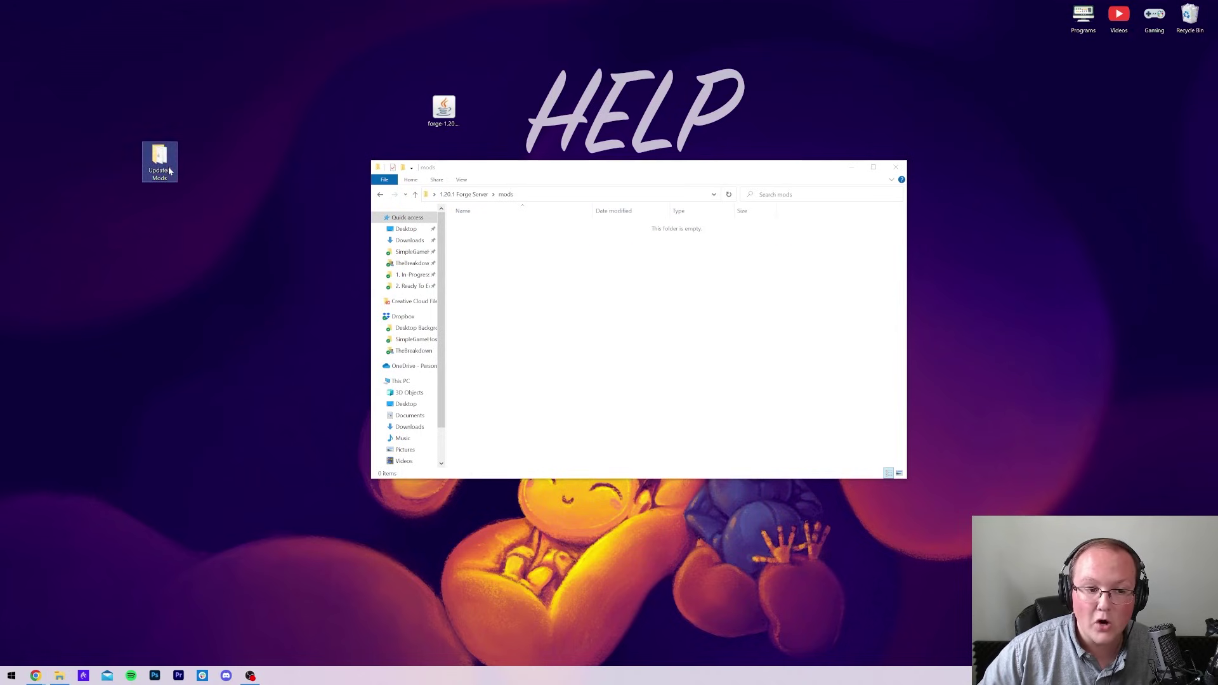
left_click_drag(539, 333, 796, 254)
left_click(575, 294)
key("ctrl+v")
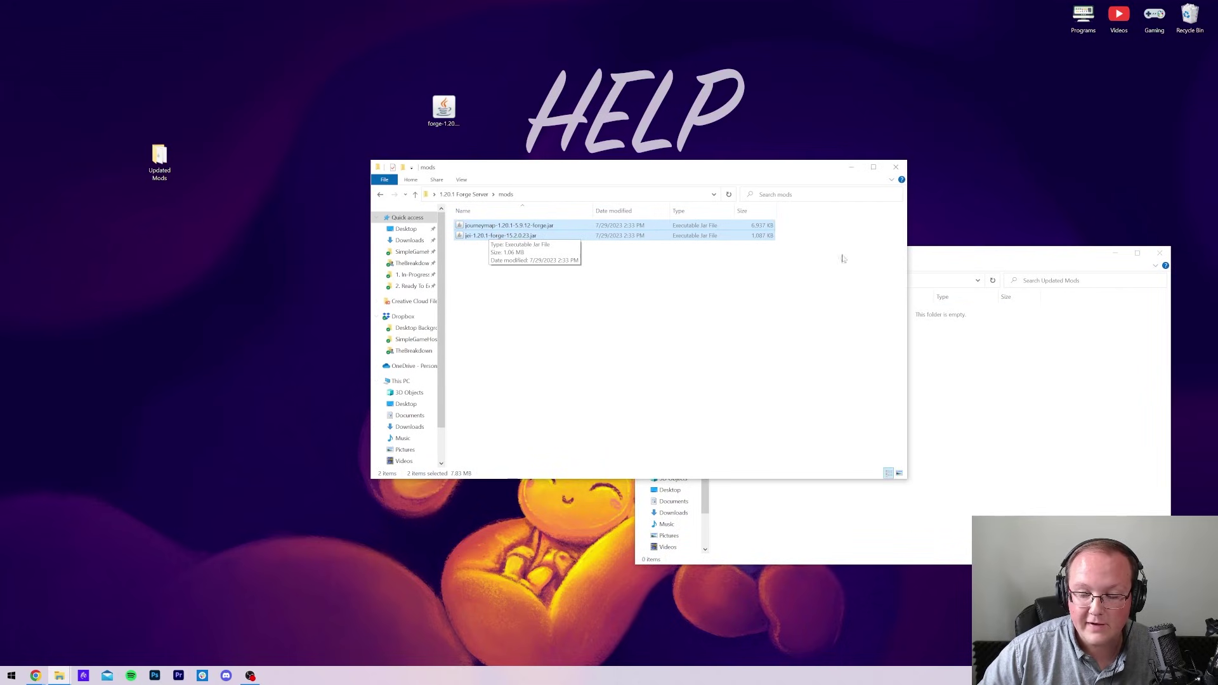
left_click(1160, 254)
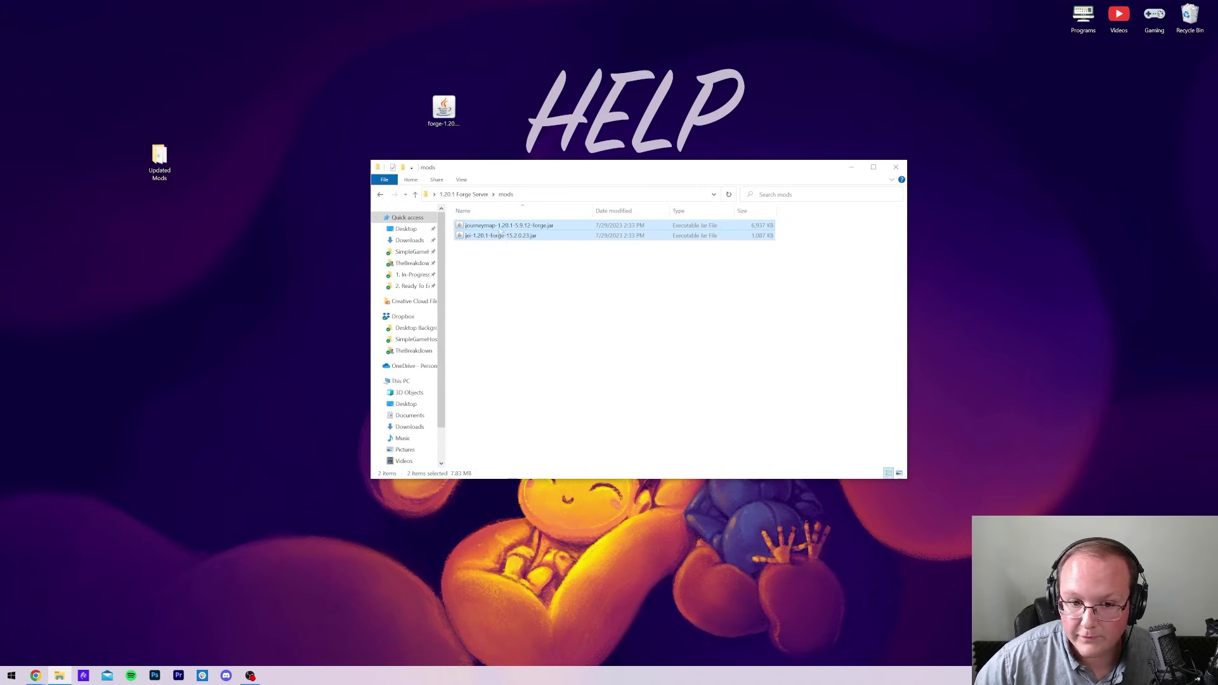
key("alt+Up")
Start the 1.20.1 Forge server and arrange its console windows on the left.
double_click(484, 327)
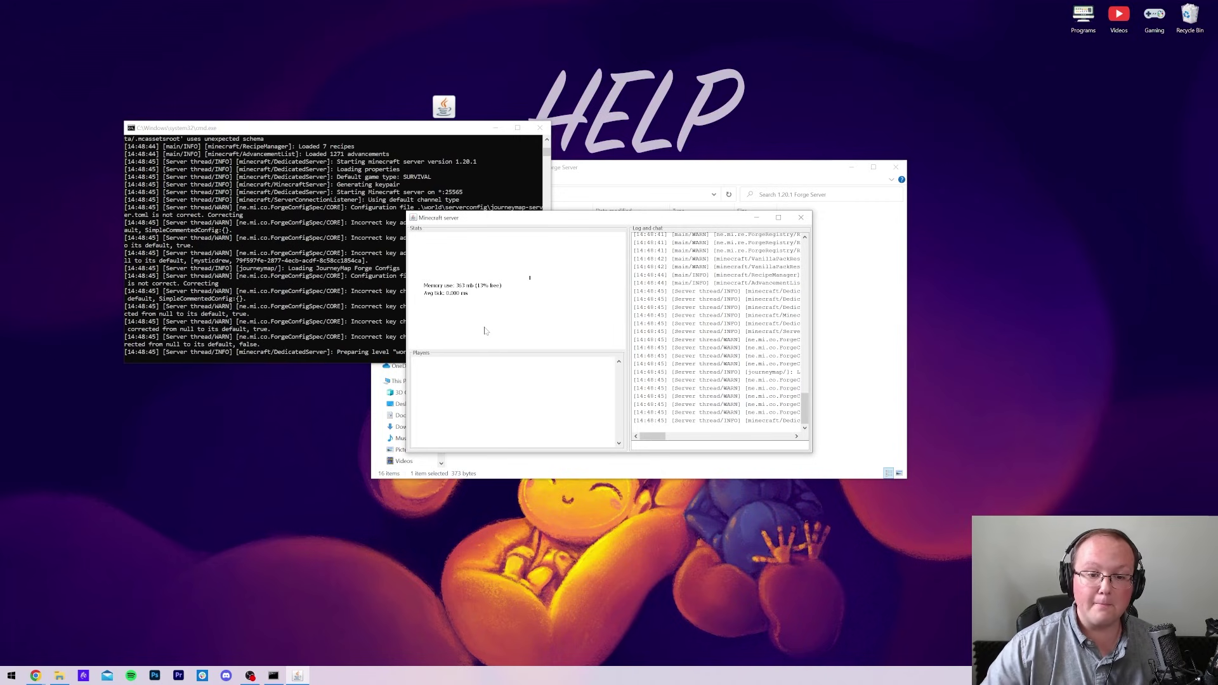
left_click_drag(492, 218, 125, 368)
left_click_drag(348, 130, 264, 126)
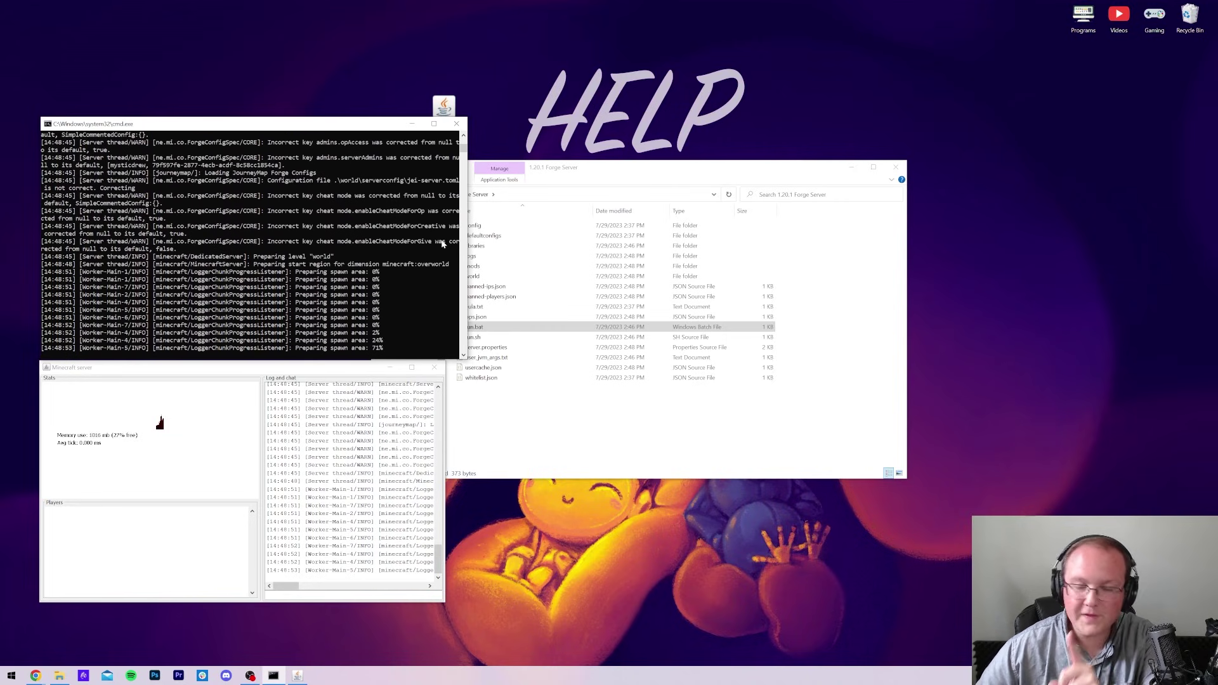
left_click(496, 110)
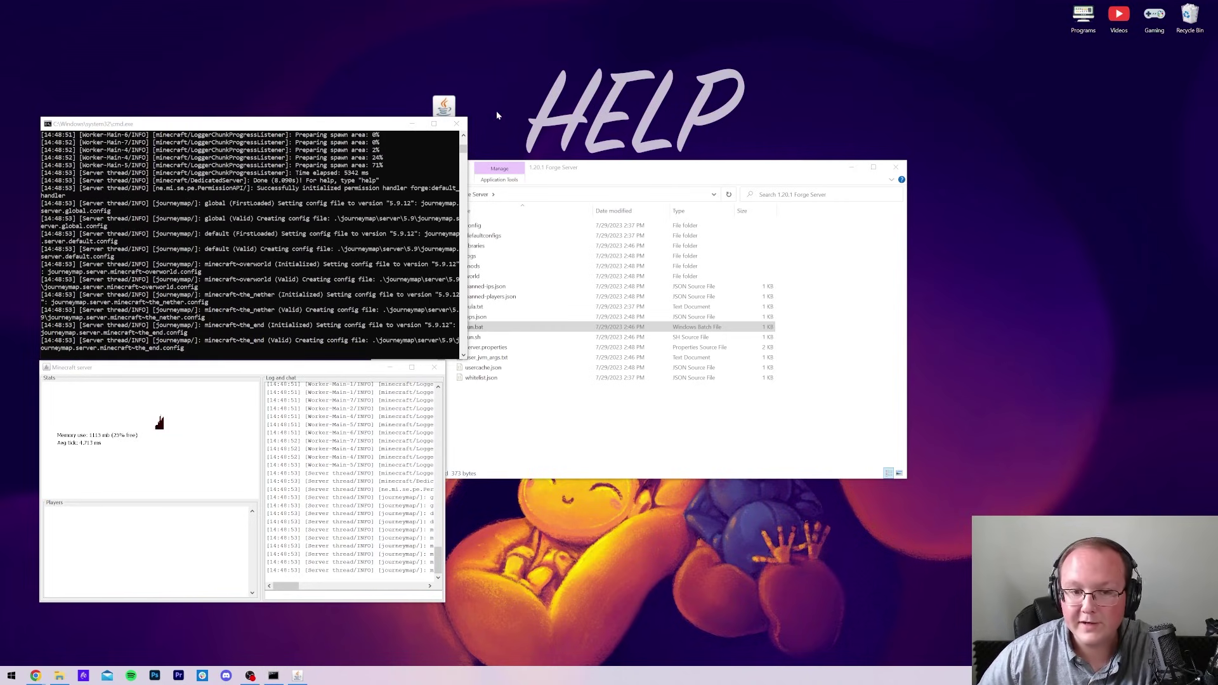
left_click(567, 170)
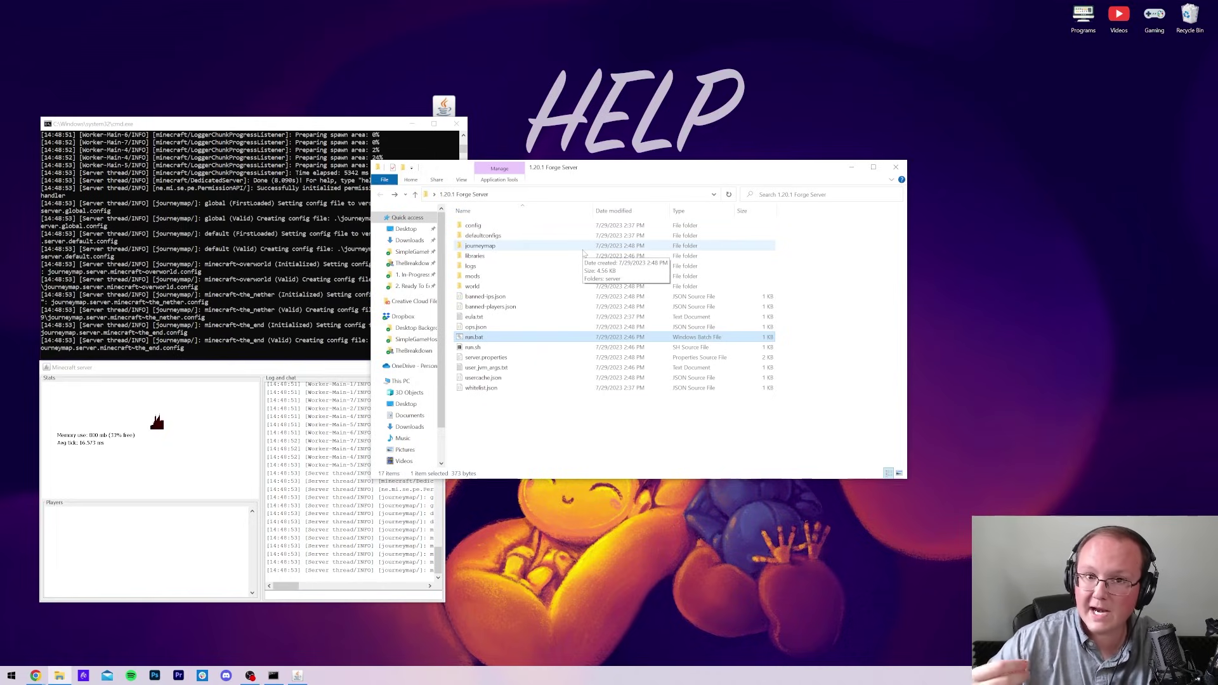
Start the Minecraft Launcher from the Start menu.
key("super")
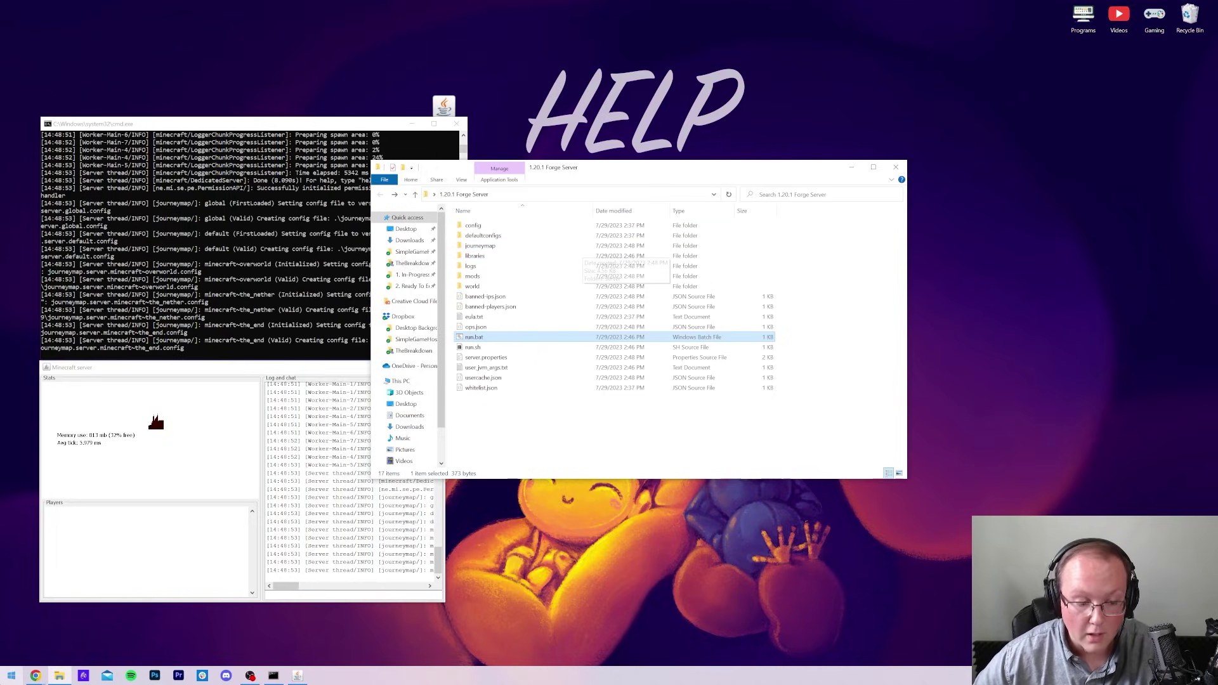
key("super")
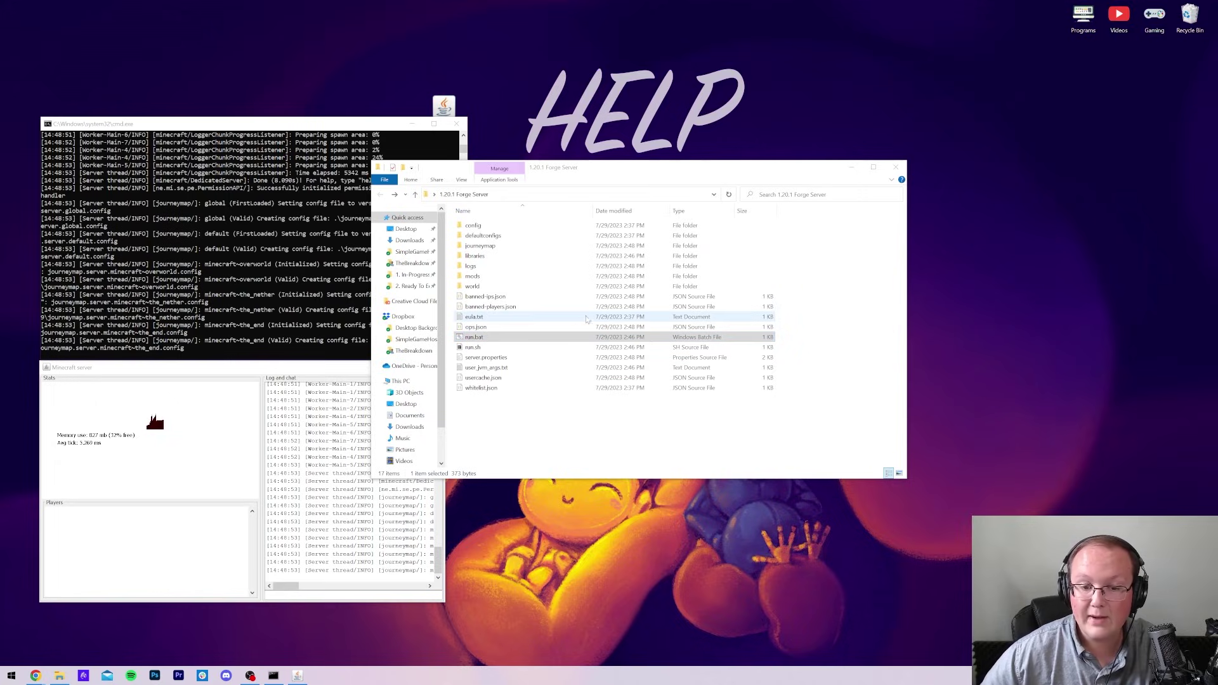
left_click_drag(591, 171, 842, 224)
Copy both mod jar files from the server's mods folder.
left_click(472, 277)
double_click(471, 279)
left_click_drag(538, 294, 495, 220)
right_click(495, 226)
left_click(528, 334)
left_click(1024, 322)
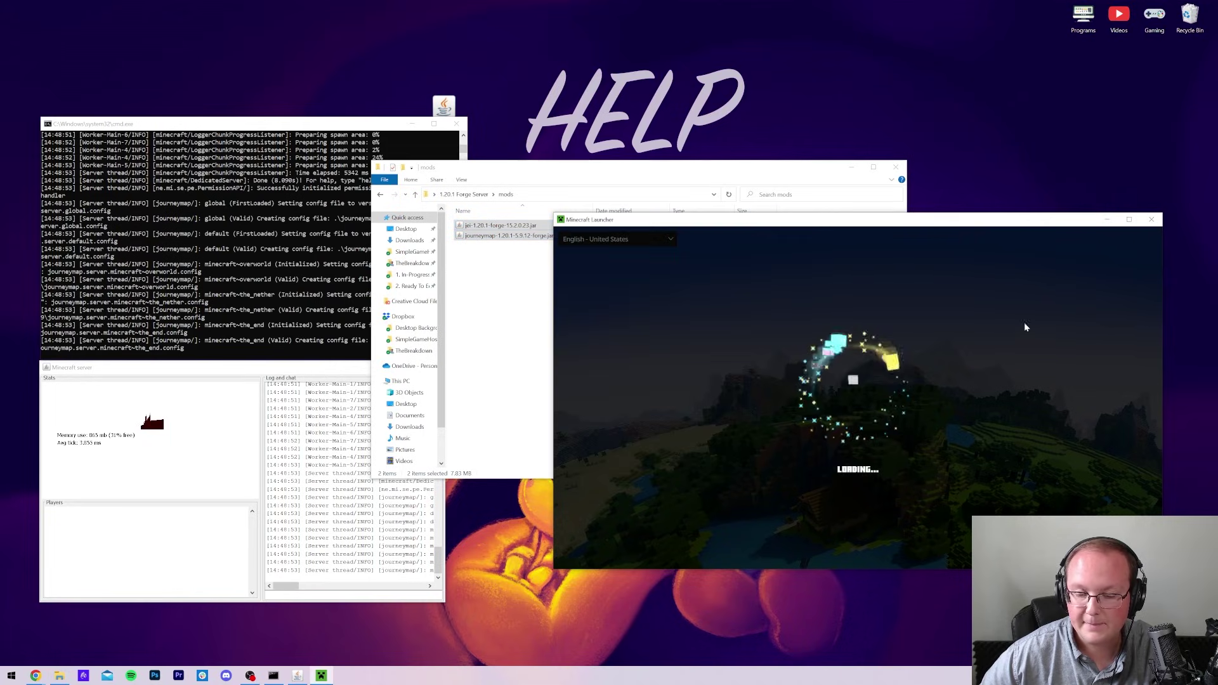
Replace the forge installation's client mods with the two copied 1.20.1 jars.
left_click_drag(846, 226, 624, 168)
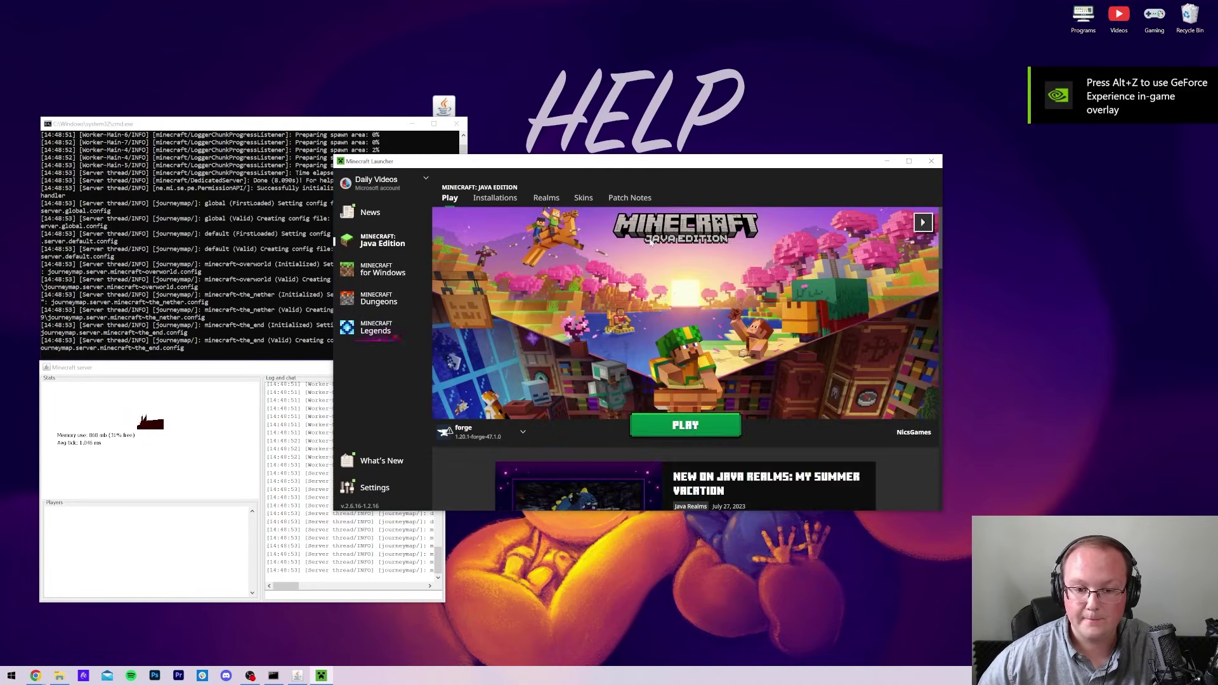
left_click(495, 197)
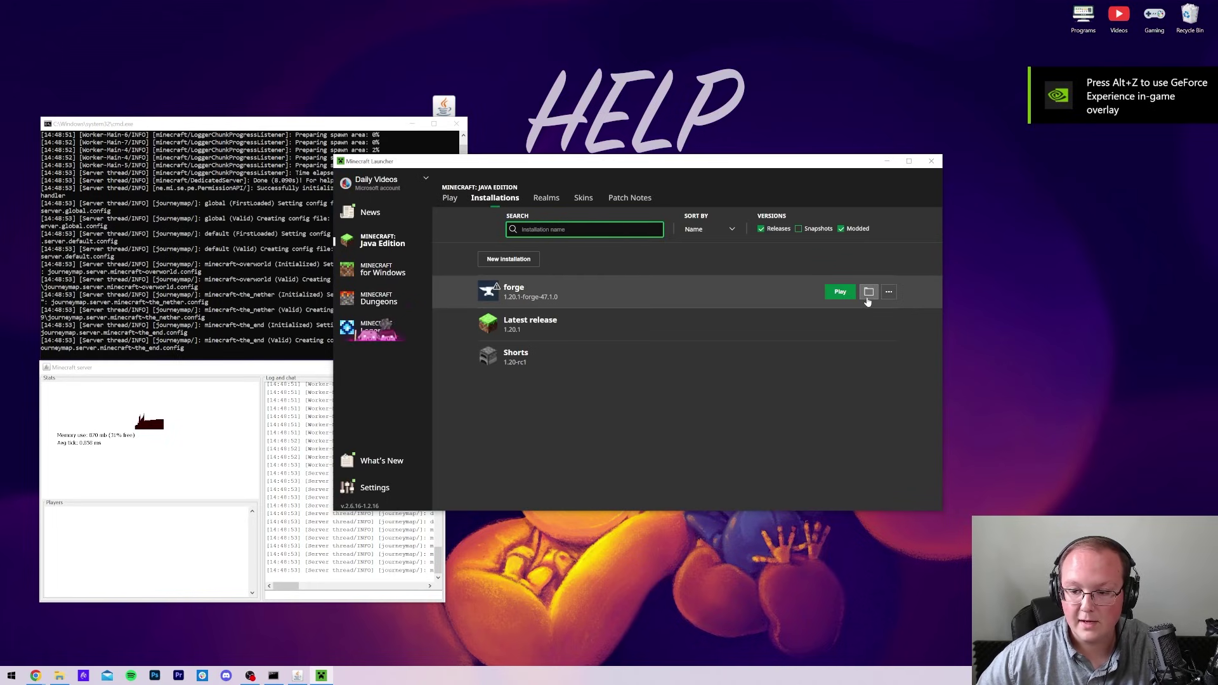
left_click(869, 293)
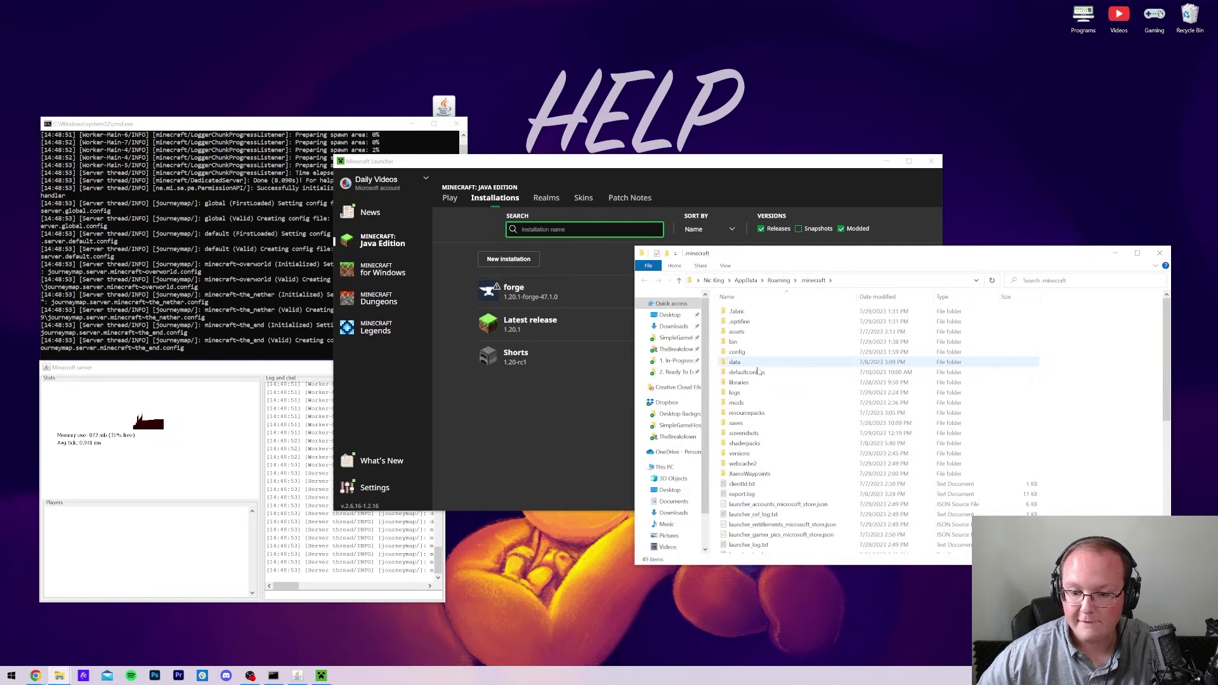
left_click_drag(766, 382, 751, 308)
left_click_drag(762, 315, 1192, 12)
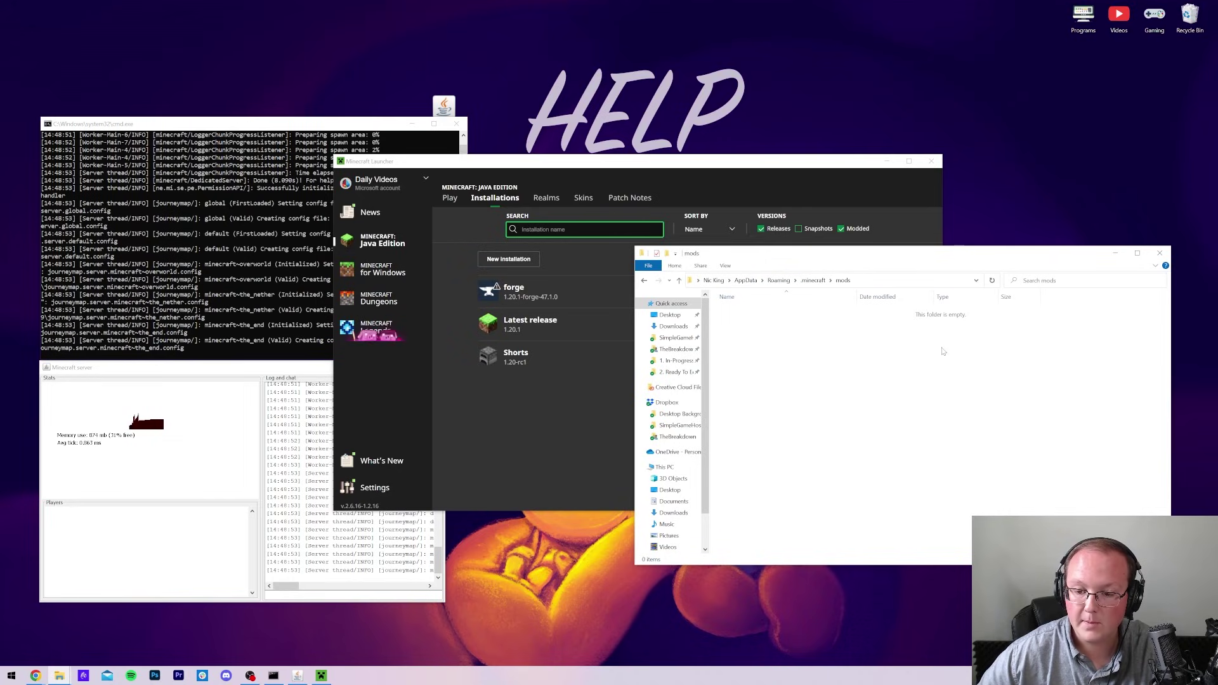
key("ctrl+v")
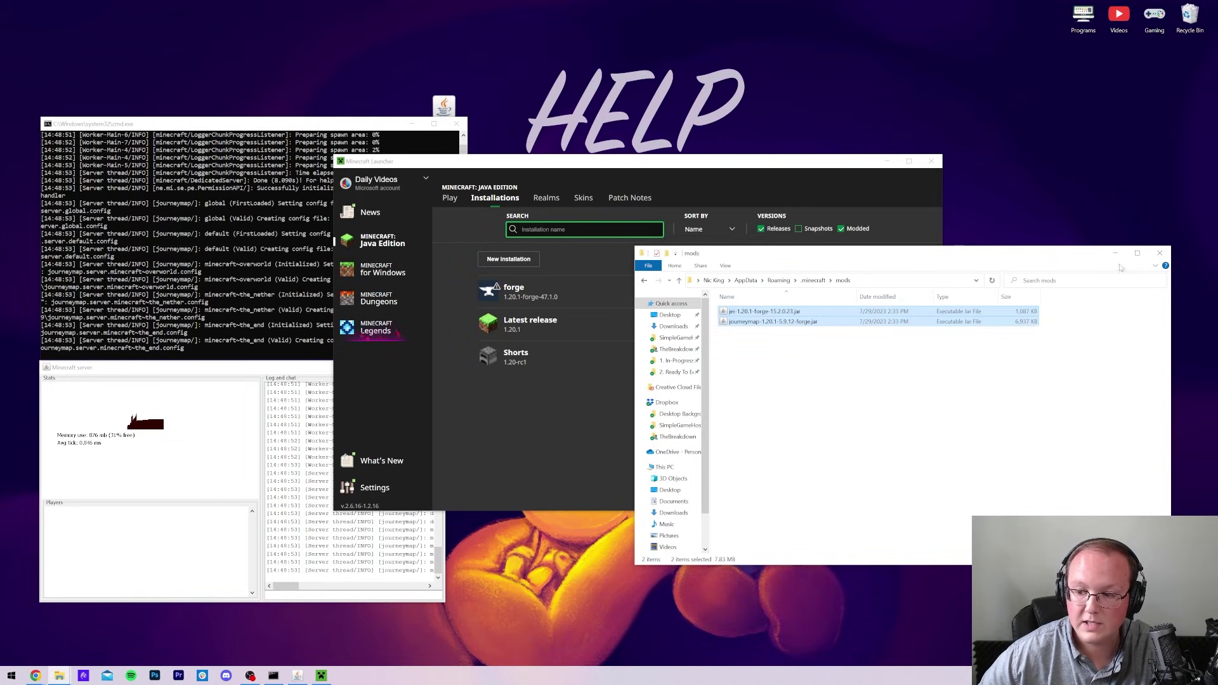
left_click_drag(1029, 262, 787, 206)
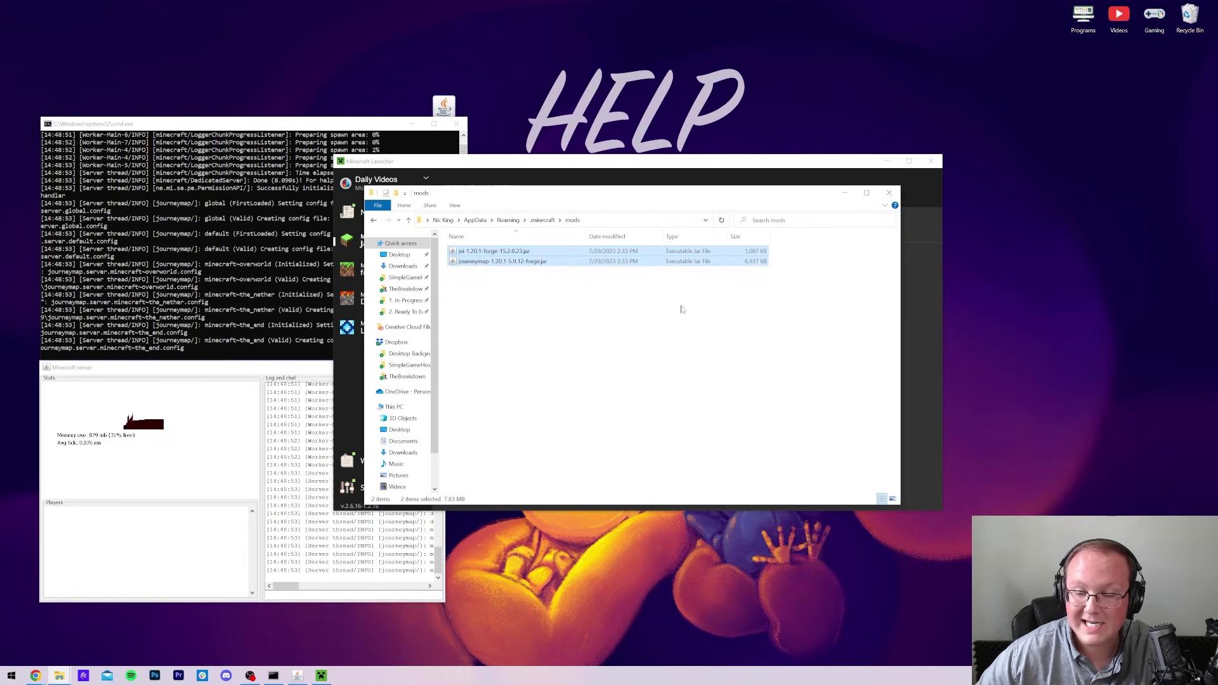
left_click(889, 192)
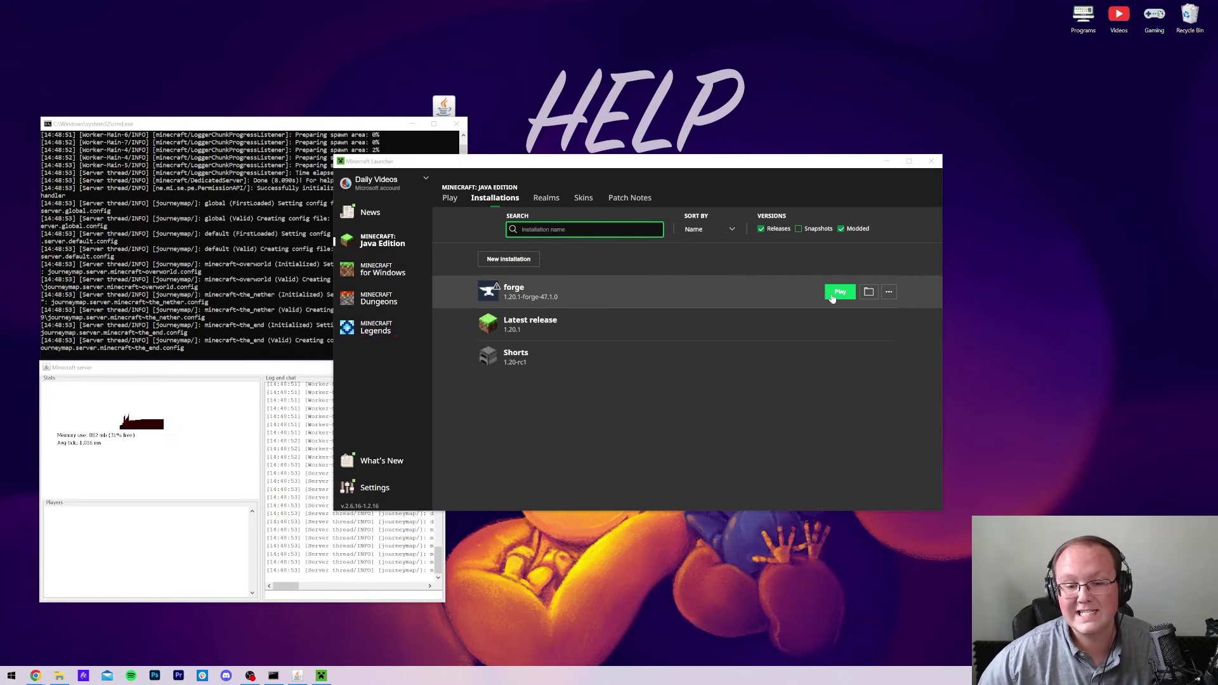
Set the forge installation's resolution to 1920×1080, save it, and launch Forge 1.20.1.
left_click(890, 292)
left_click(873, 313)
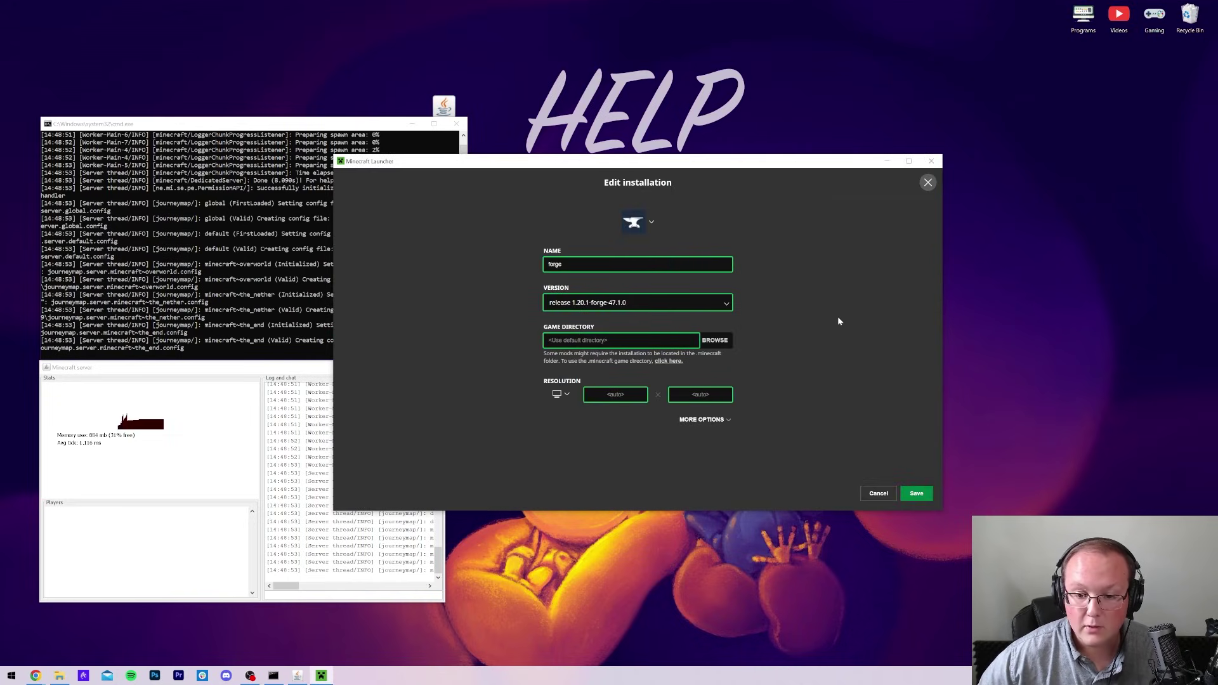
left_click(559, 394)
left_click(571, 362)
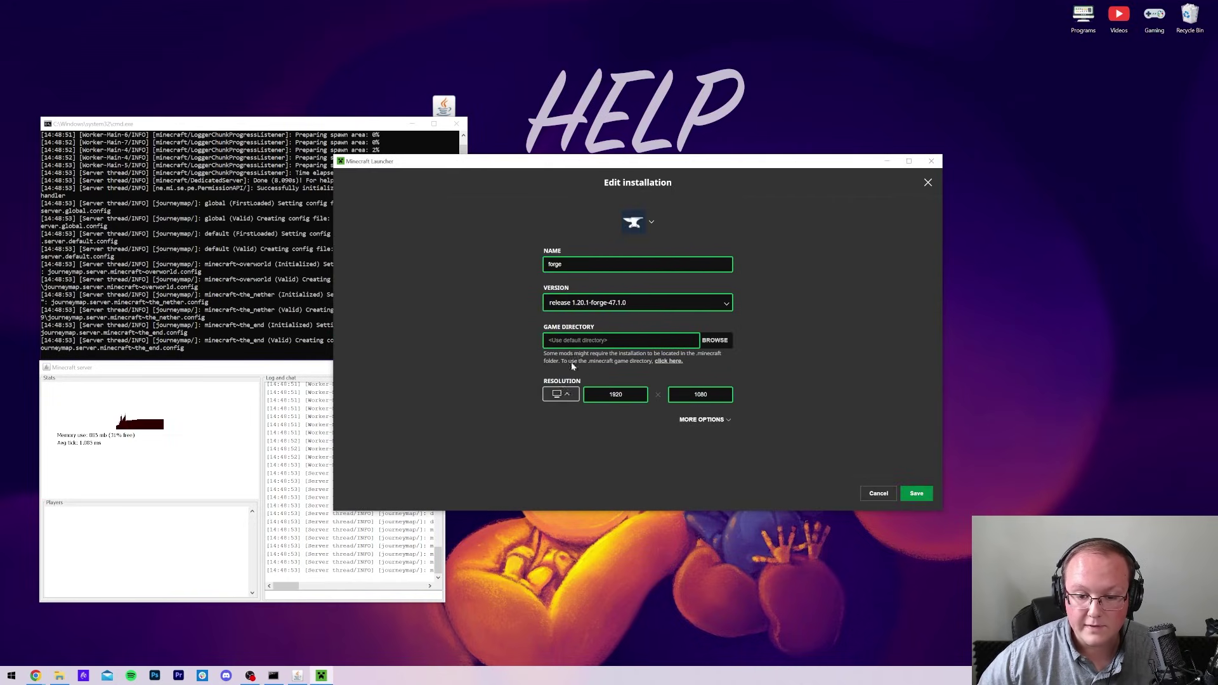
left_click(917, 493)
left_click(835, 292)
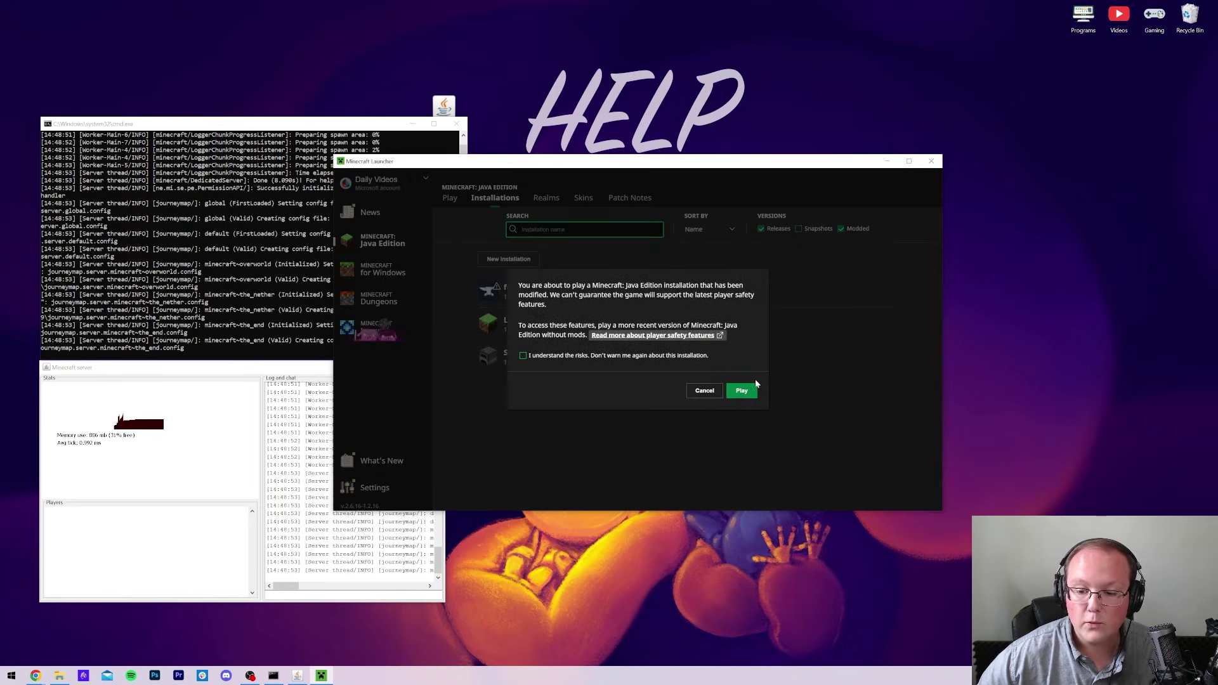
left_click(742, 389)
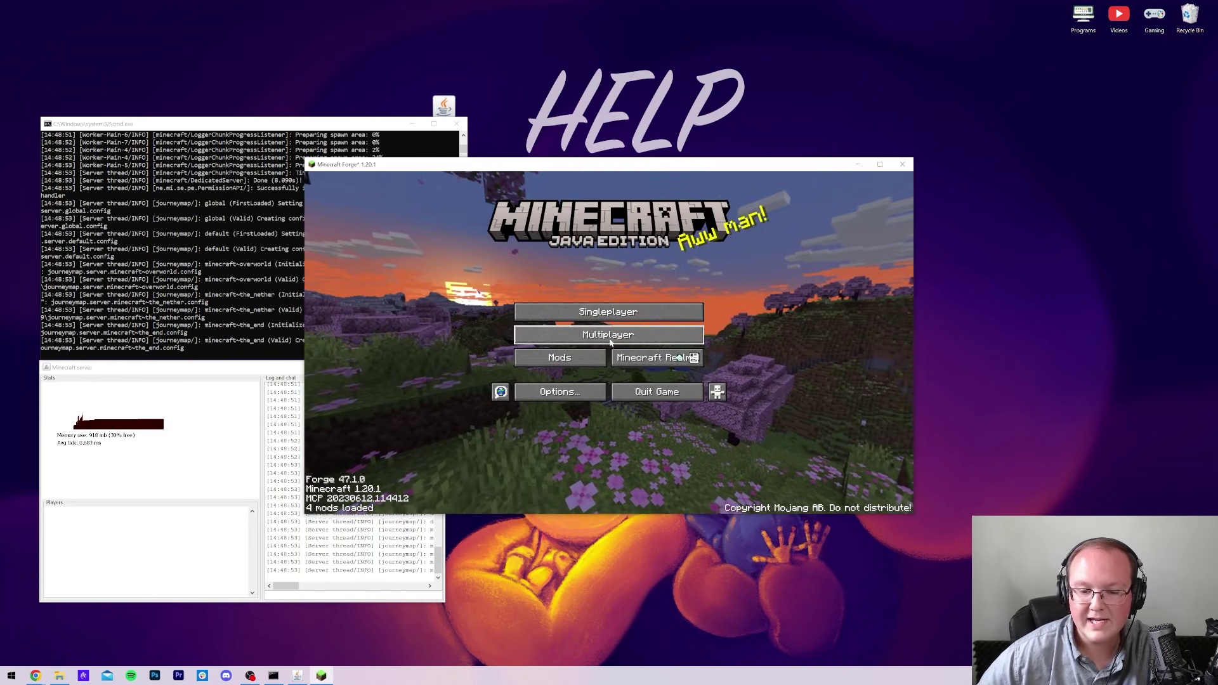
Join the 'Updating a Minecraft Server' multiplayer server and check the join in the server console.
left_click(609, 342)
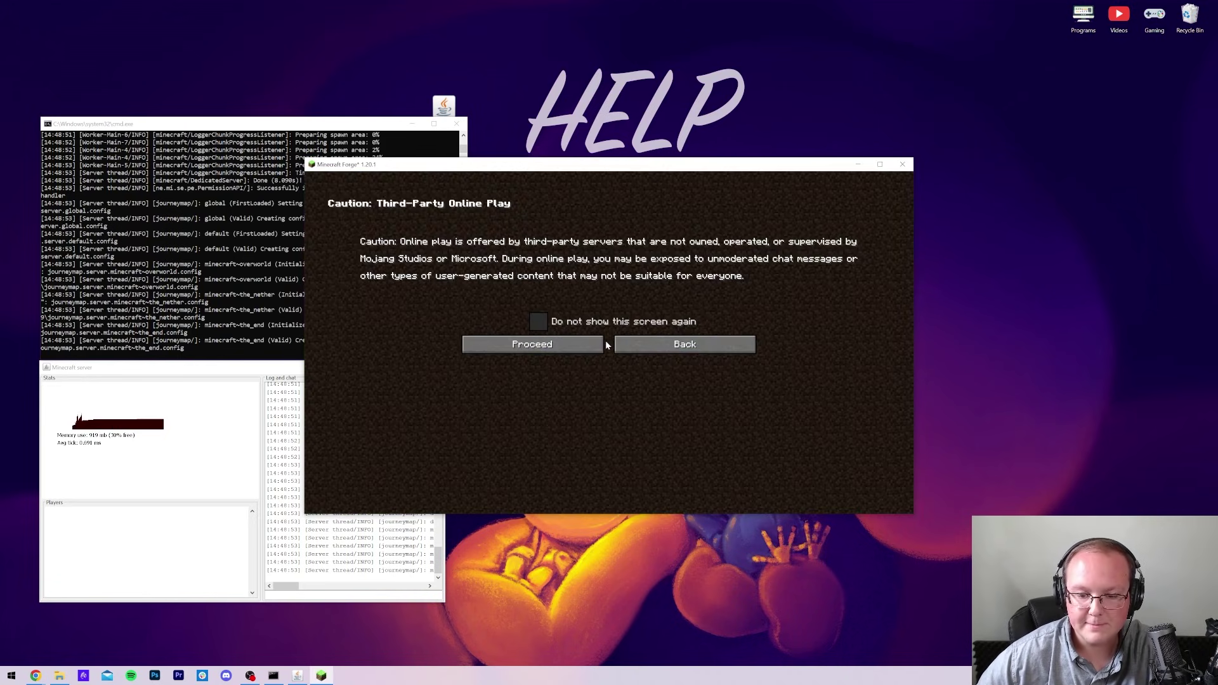
left_click(574, 343)
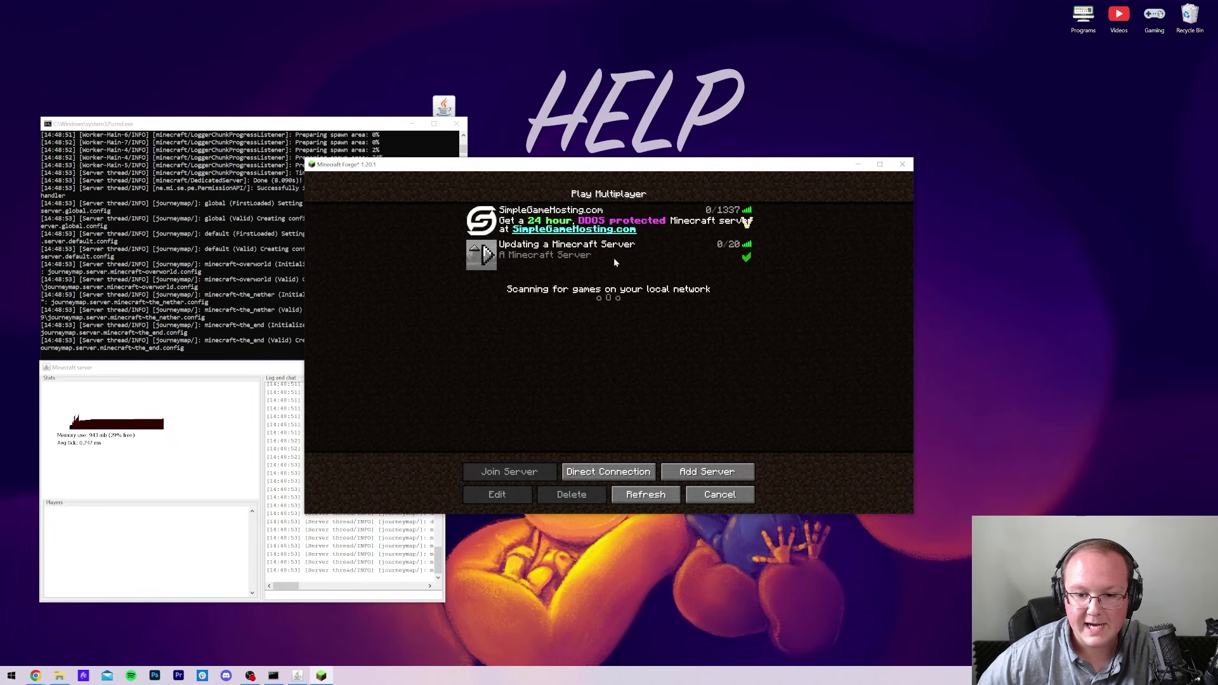
left_click(714, 261)
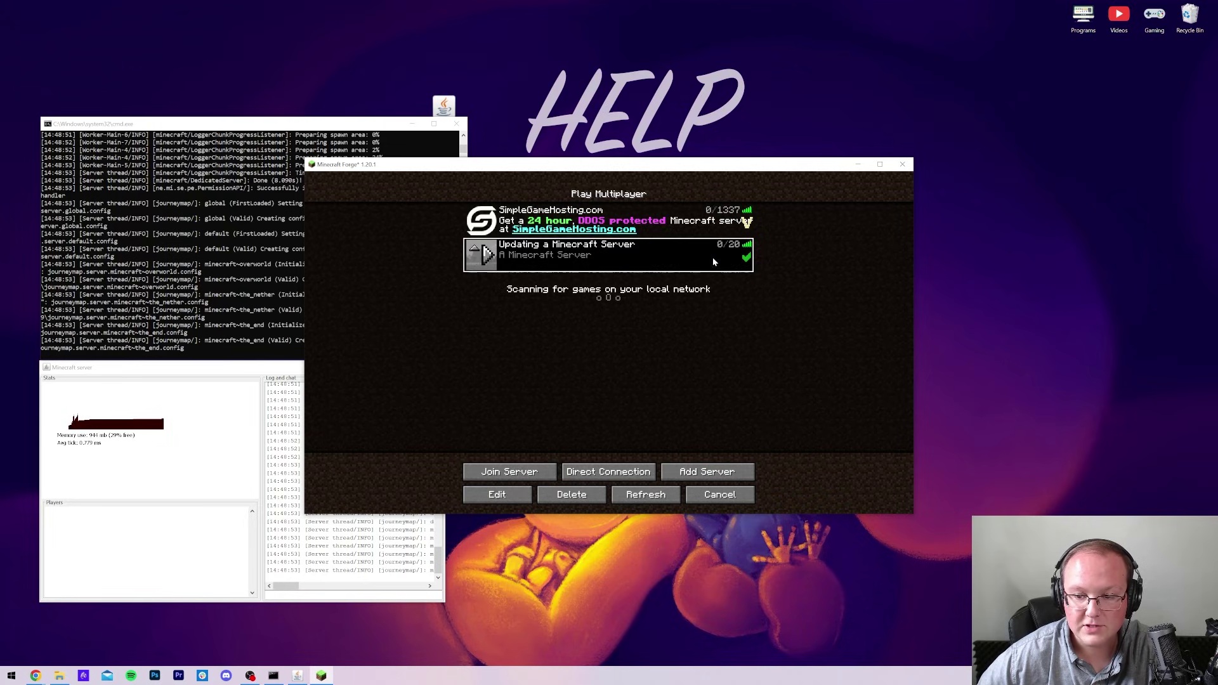
double_click(596, 268)
left_click_drag(592, 169, 755, 130)
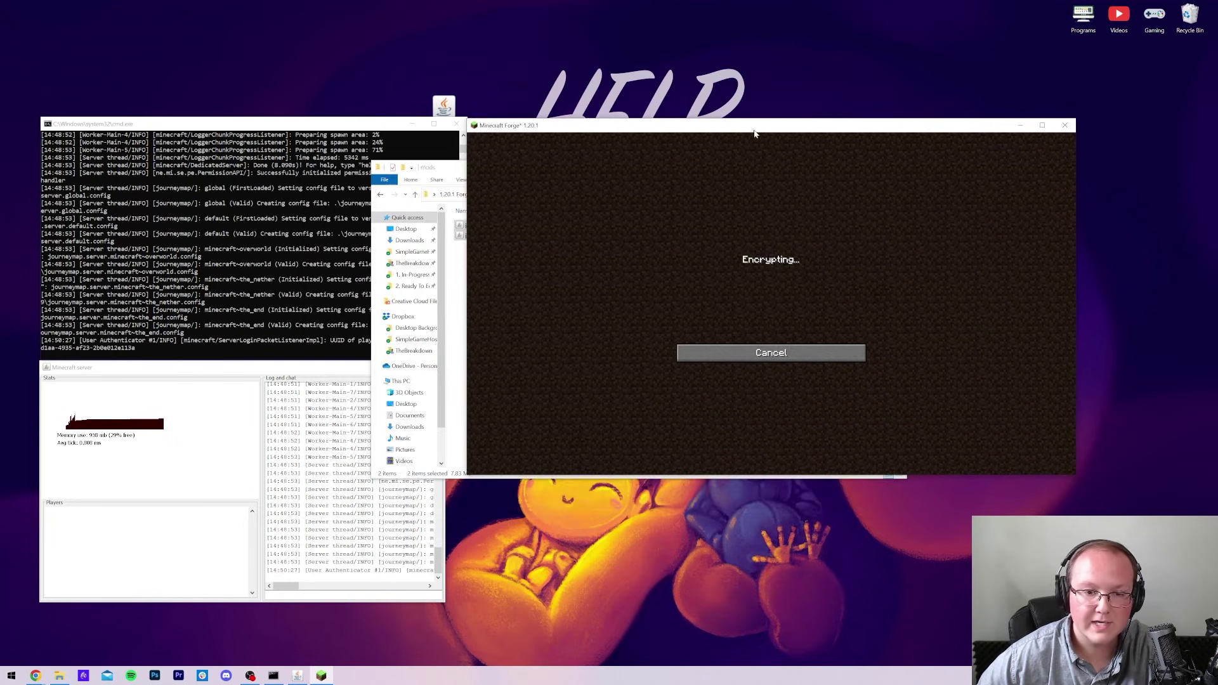
left_click(227, 237)
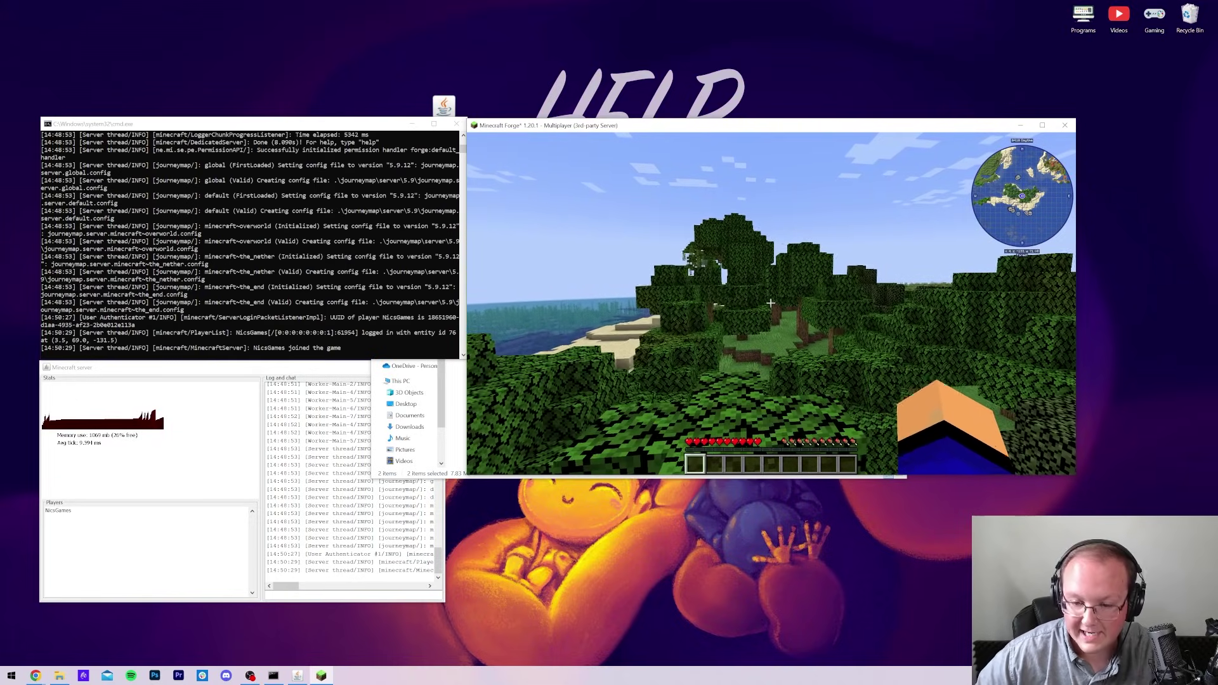
Type /seed in chat, then close chat without running it.
type("/se")
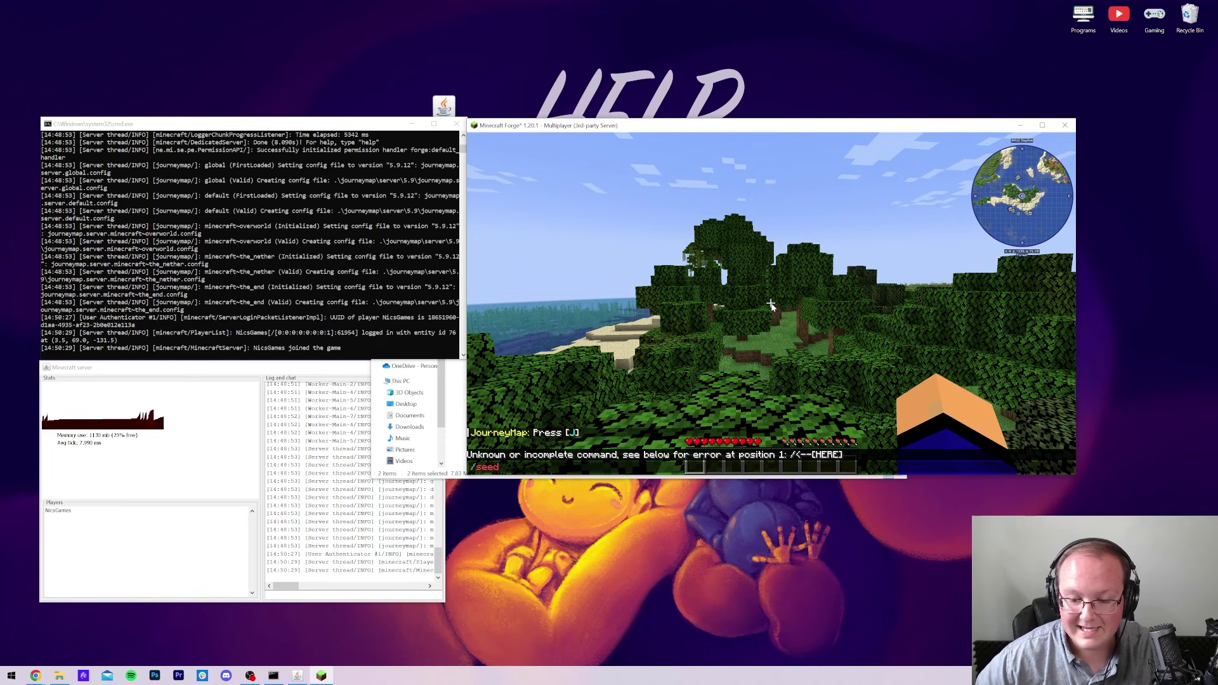
type("ed")
key("Escape")
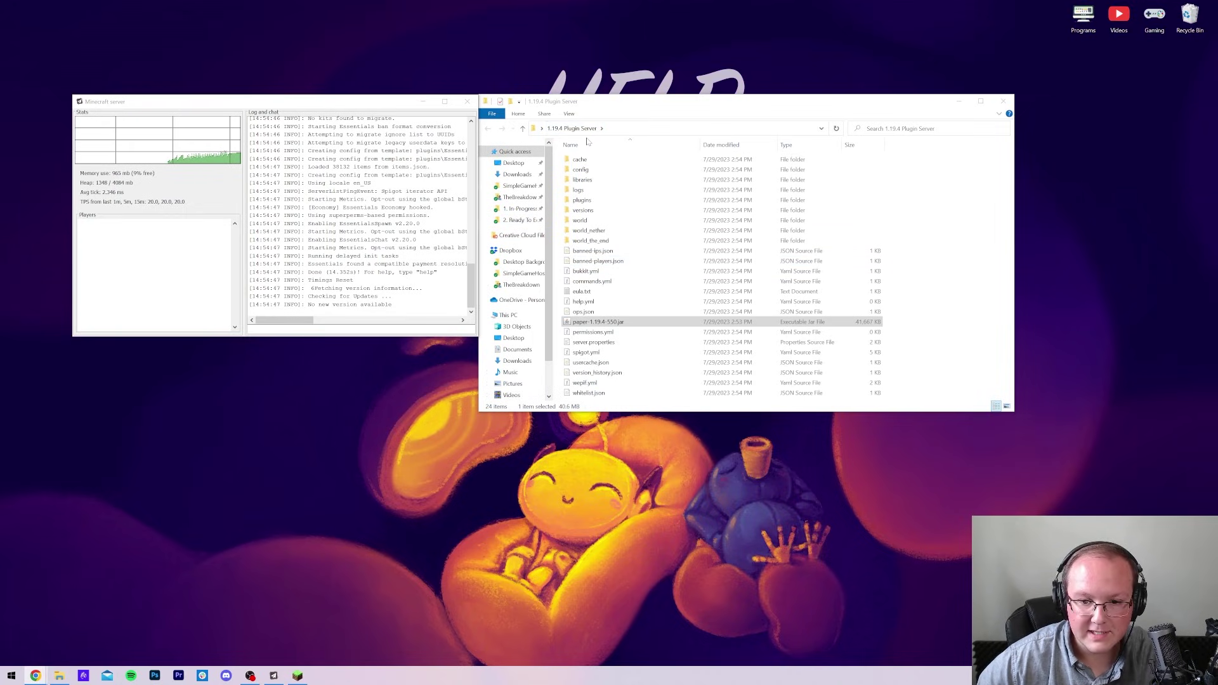
Check the plugin server's plugins folder, then go to Multiplayer in Minecraft 1.20.1.
double_click(584, 200)
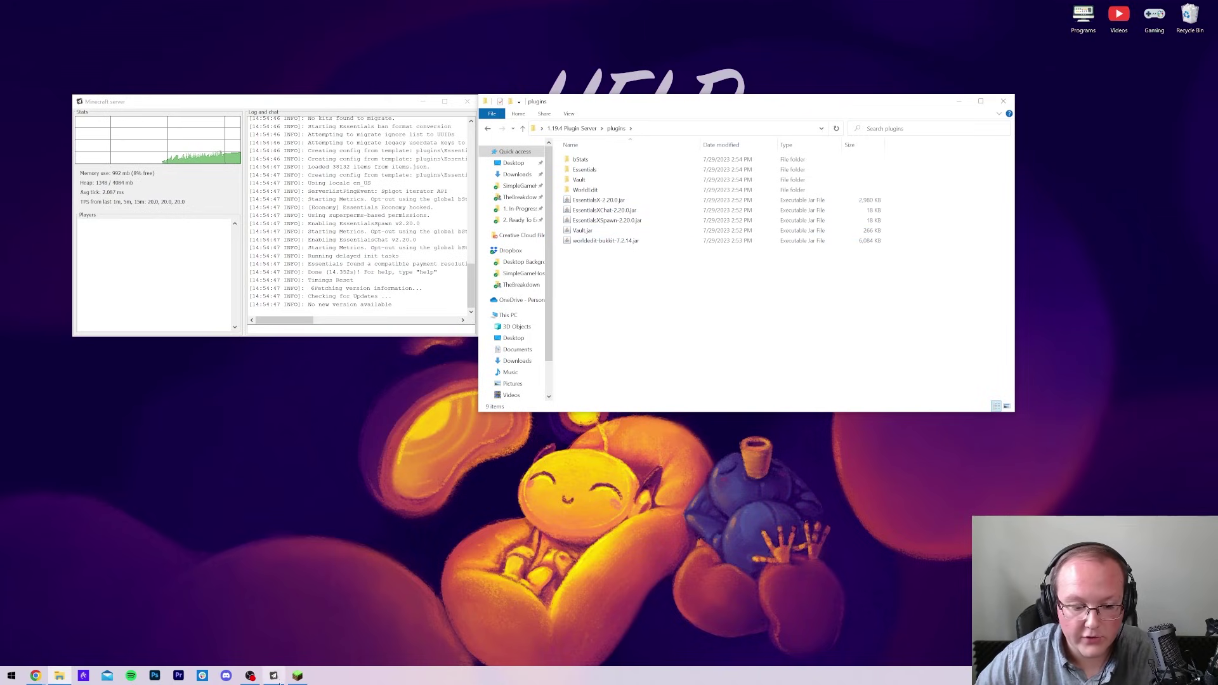
left_click(298, 676)
left_click(761, 271)
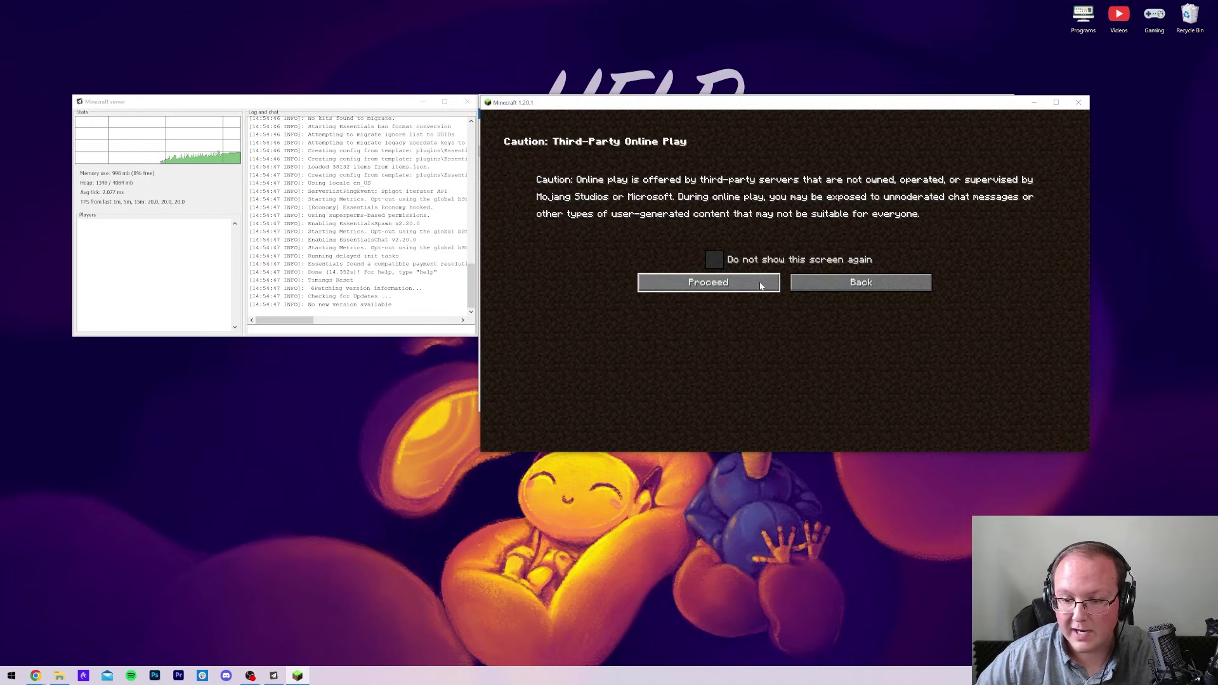
Try joining the Paper 1.19.4 server, return to the server list after the outdated error, and minimize the game.
left_click(761, 287)
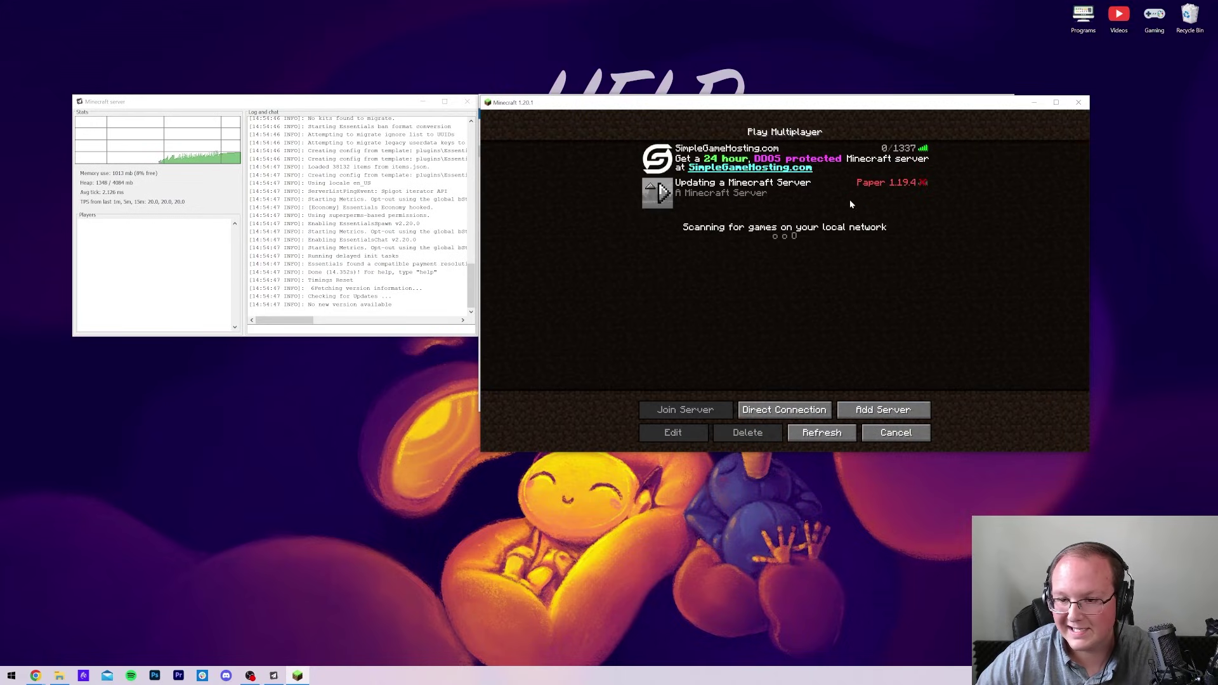
double_click(890, 185)
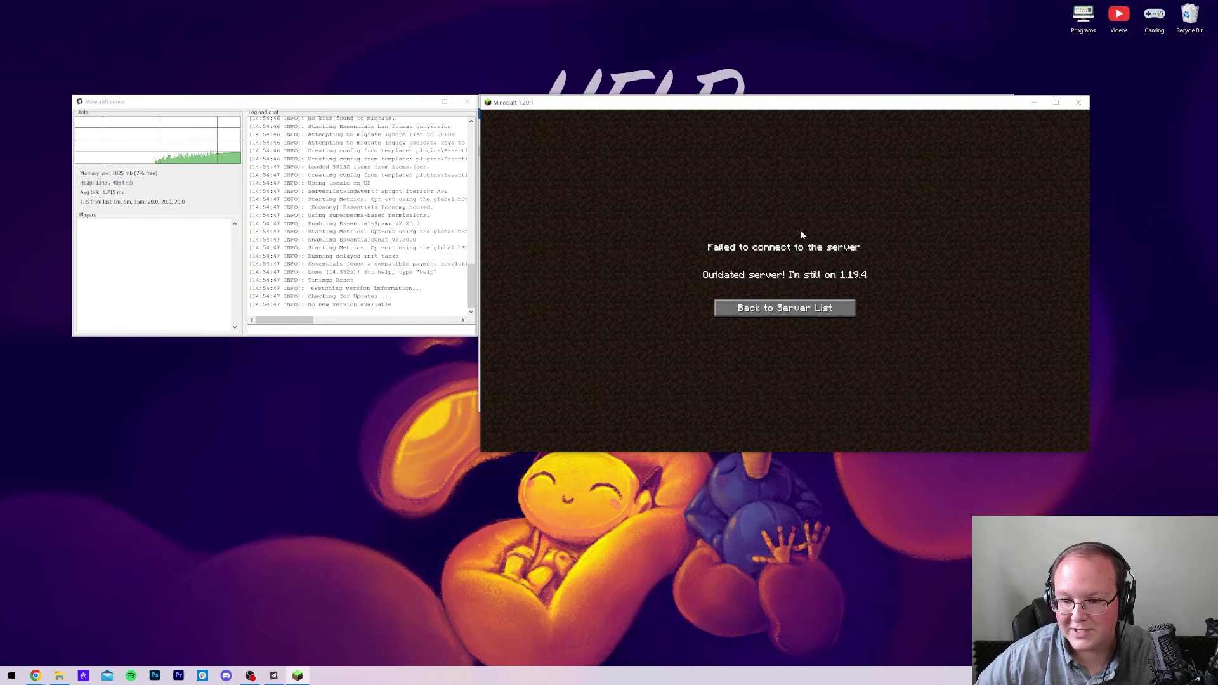
left_click(726, 309)
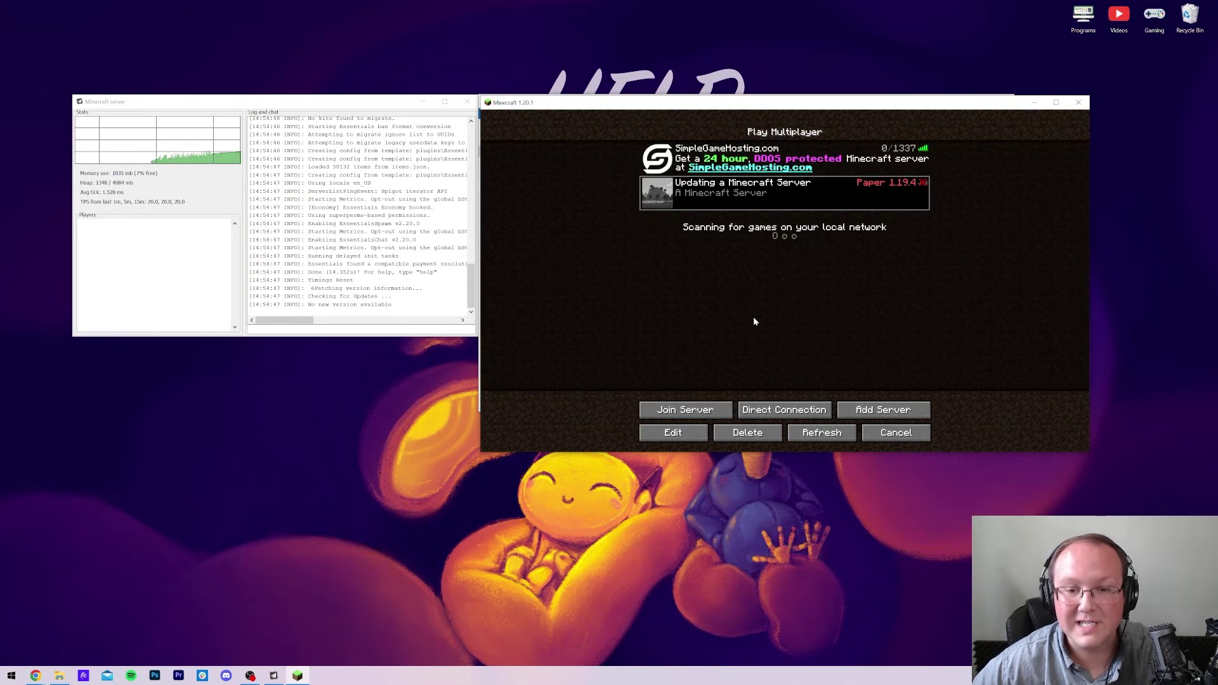
left_click(1034, 104)
left_click(250, 329)
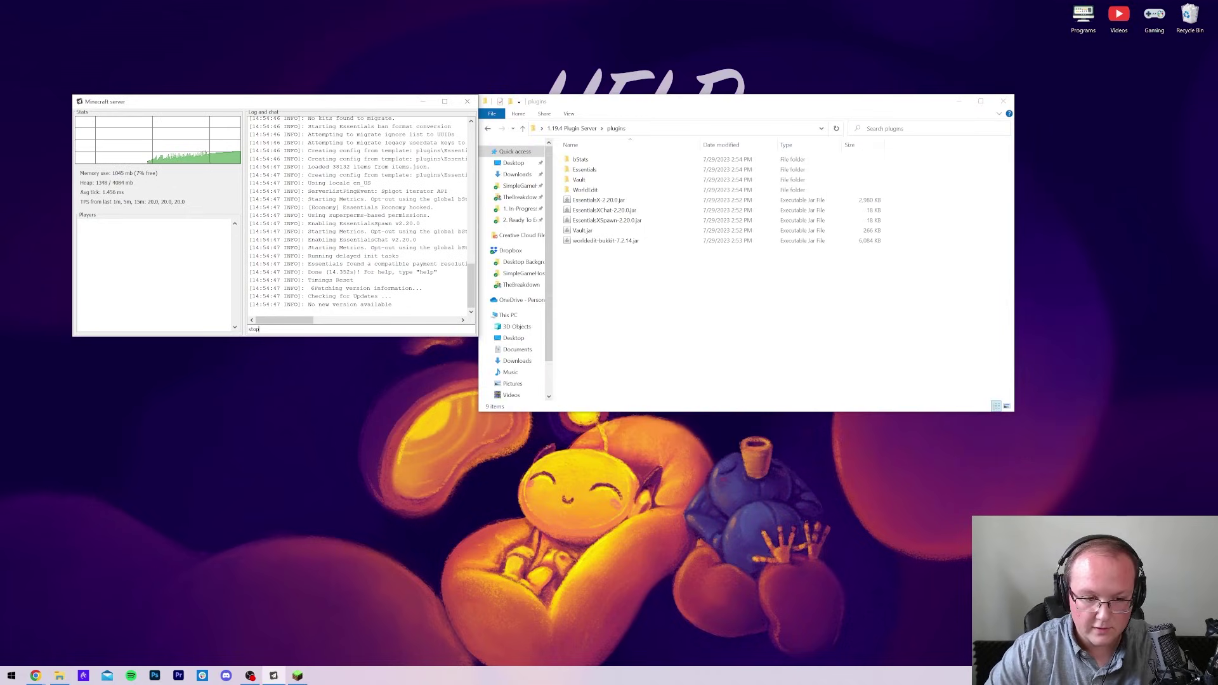
Stop the 1.19.4 server with the stop command and close the plugins window.
type("stop")
key("Return")
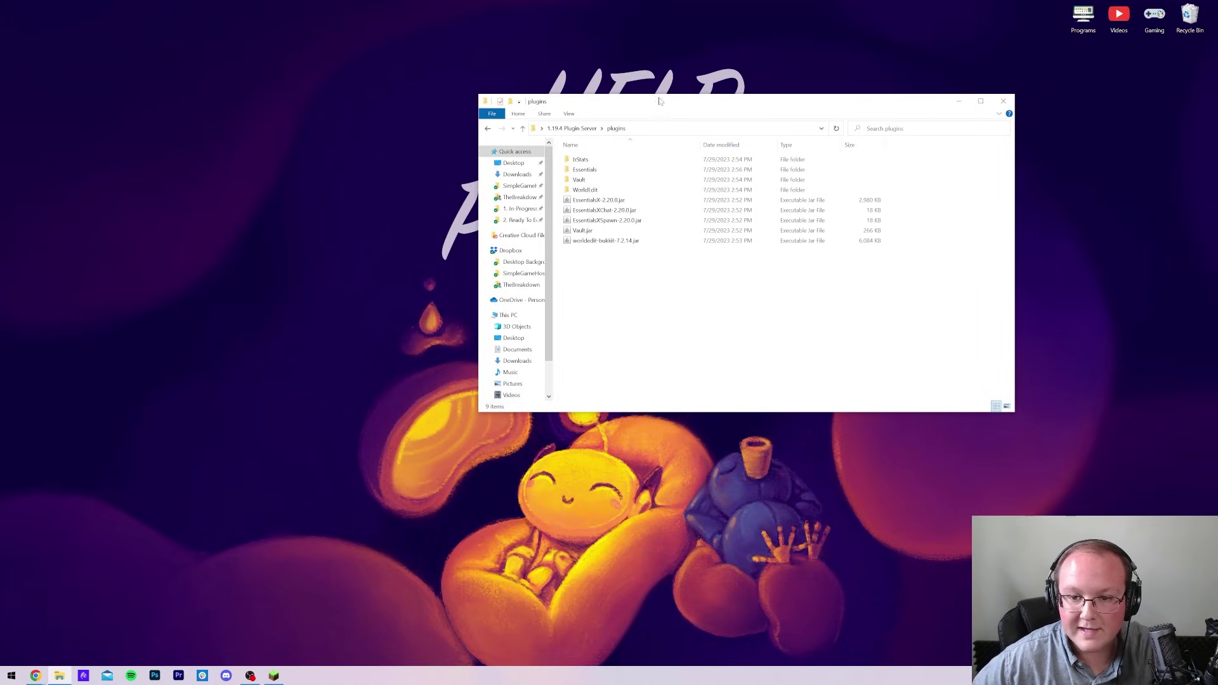
left_click(1003, 101)
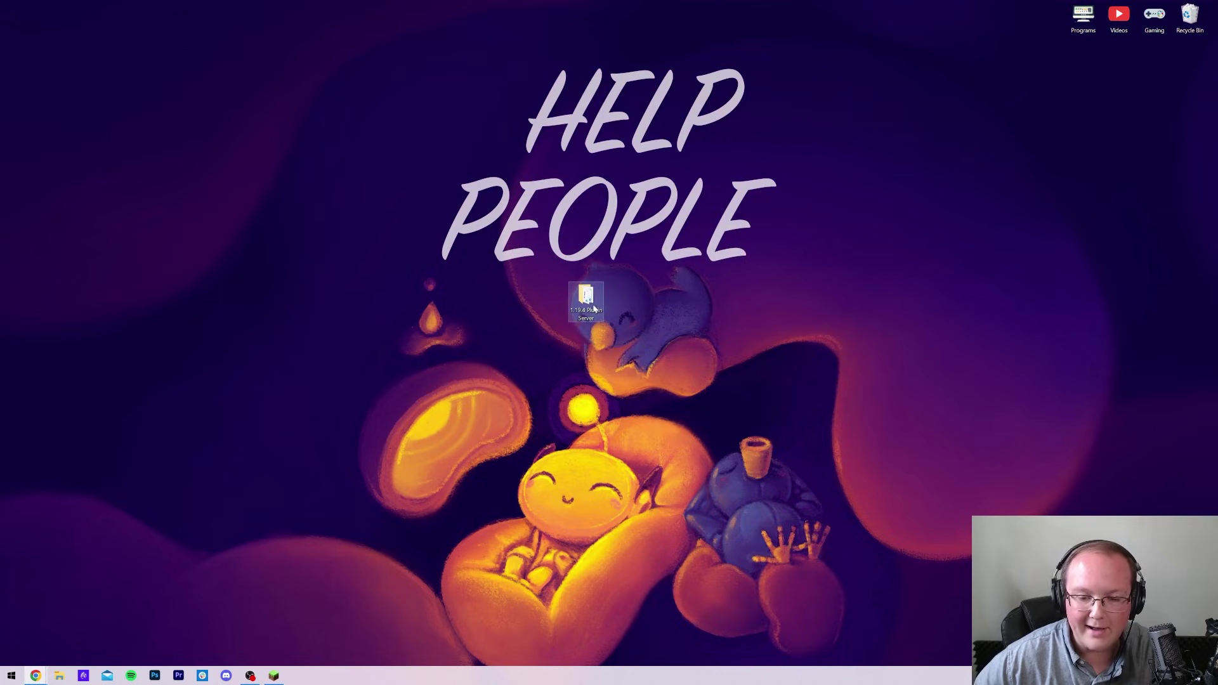
Compress the 1.19.4 Plugin Server folder into a zip and move the zip off the desktop.
right_click(588, 297)
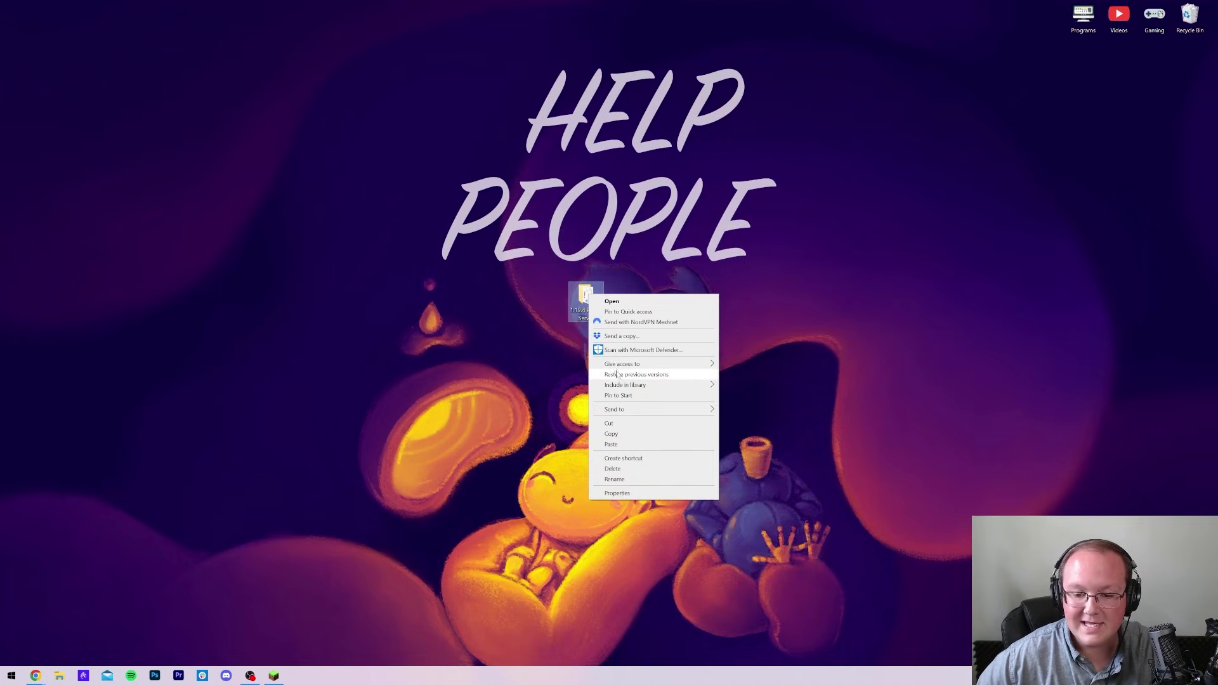
mouse_move(625, 409)
left_click(753, 422)
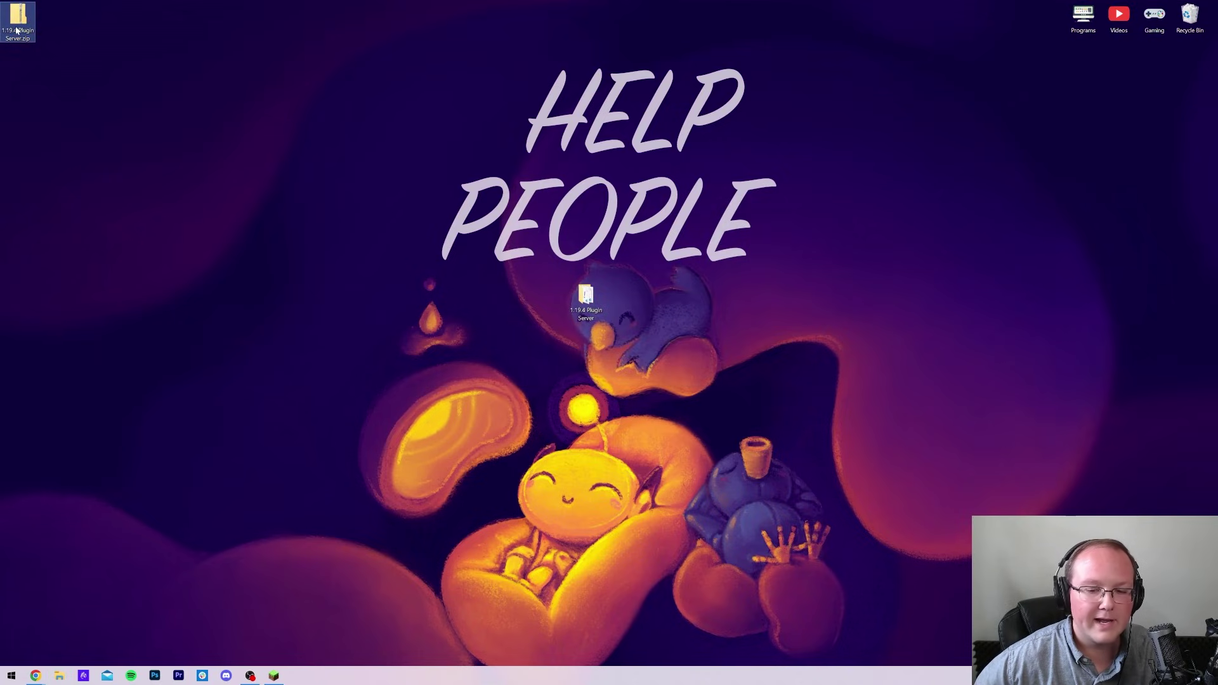
left_click_drag(17, 30, 1217, 178)
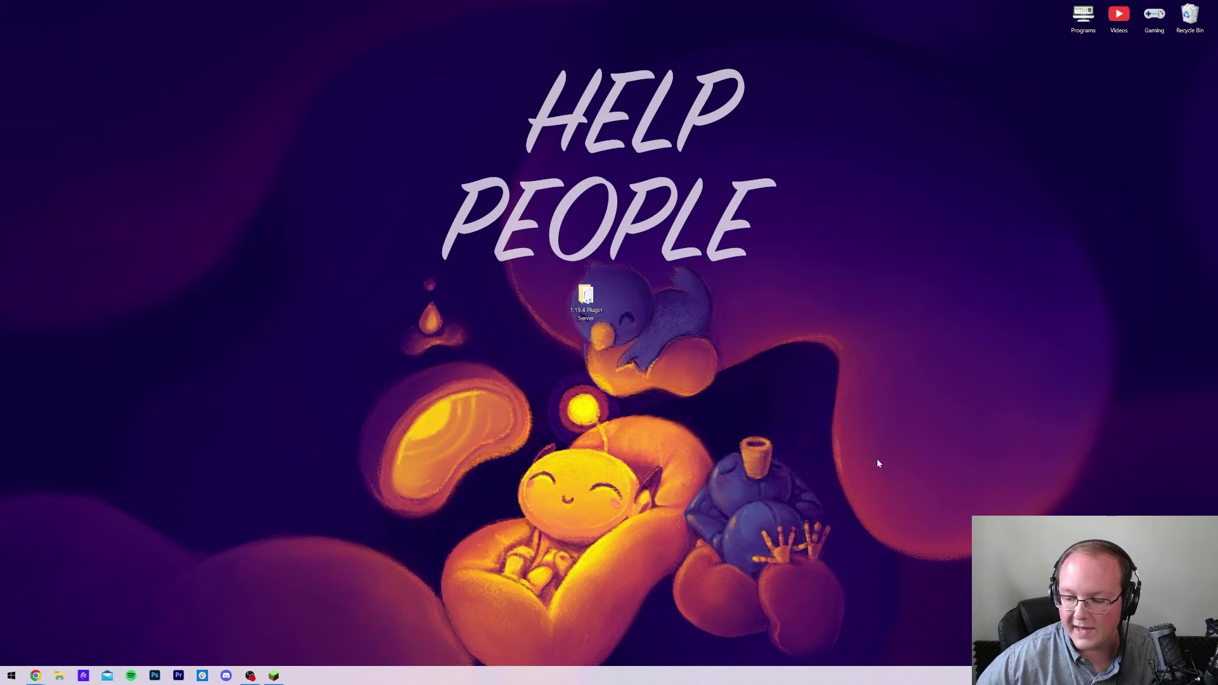
left_click(585, 299)
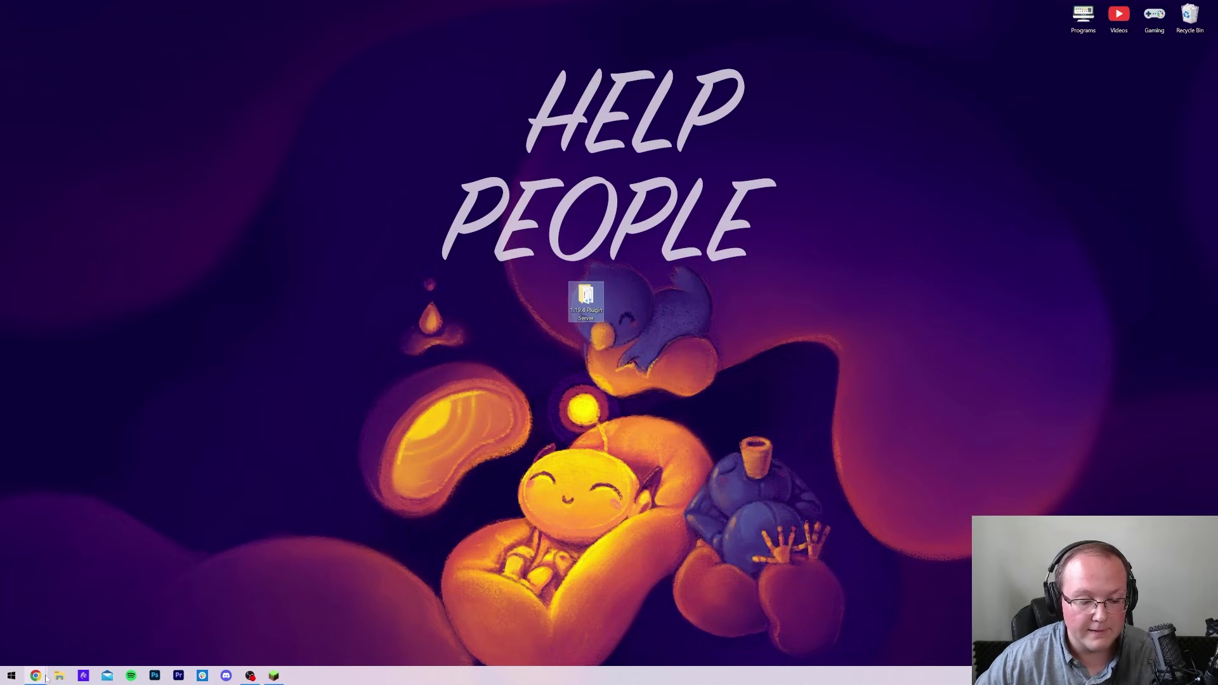
Download the EssentialsX, EssentialsX Chat and EssentialsX Spawn 2.20.1 dev builds, then go to Vault's page.
mouse_move(33, 678)
left_click(54, 631)
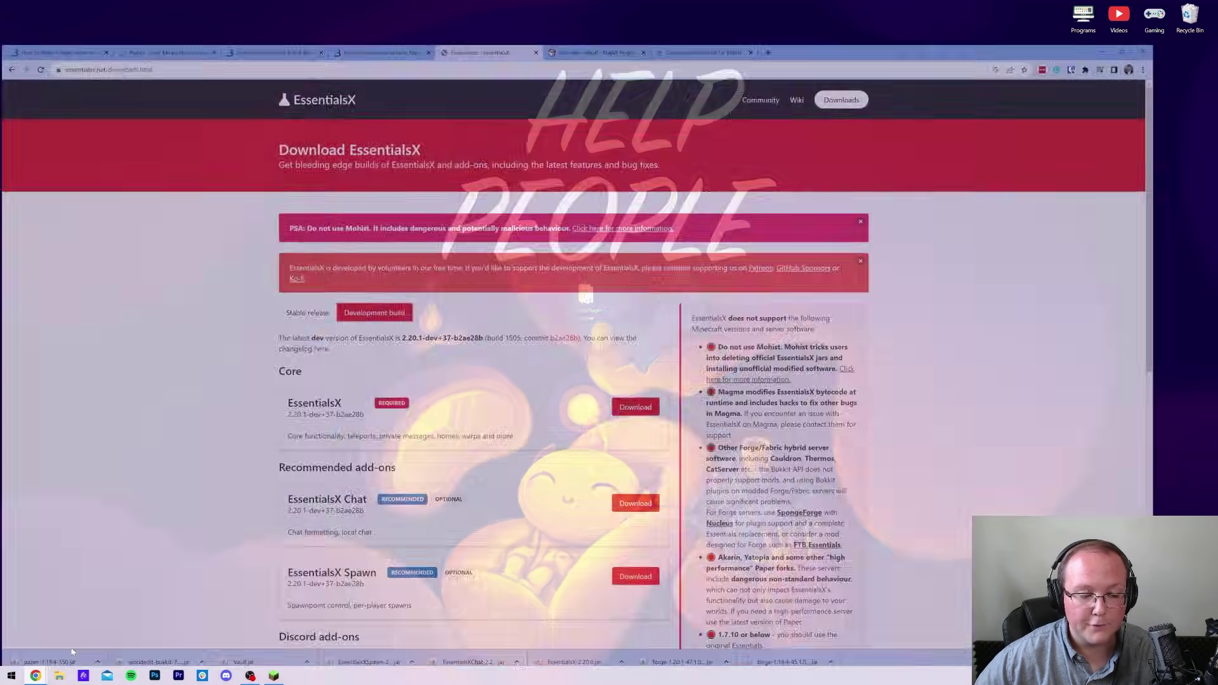
scroll(635, 262, "down", 2)
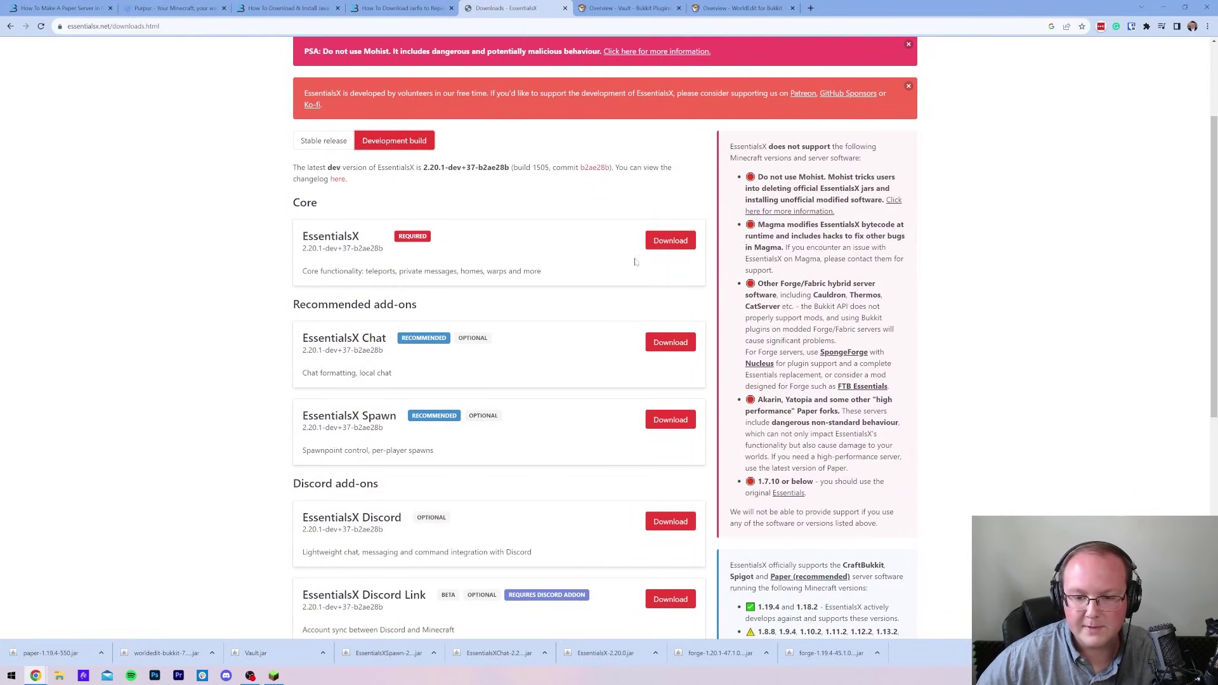
left_click(682, 242)
left_click(667, 343)
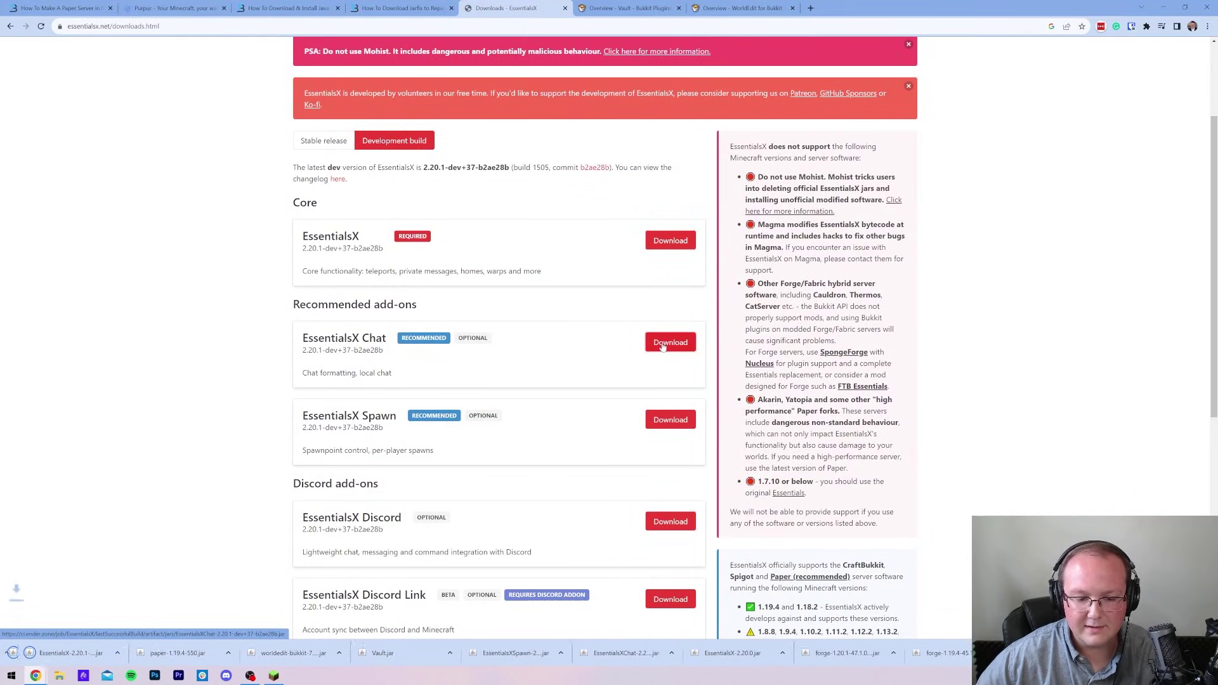
left_click(665, 424)
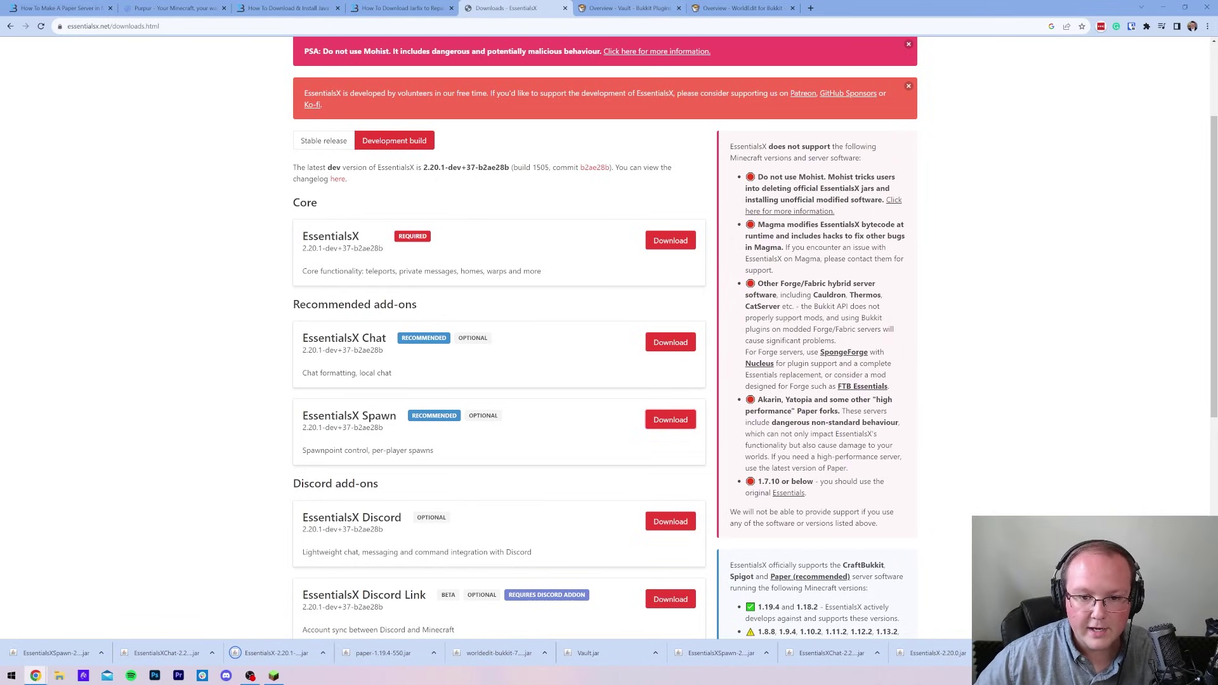
left_click(675, 5)
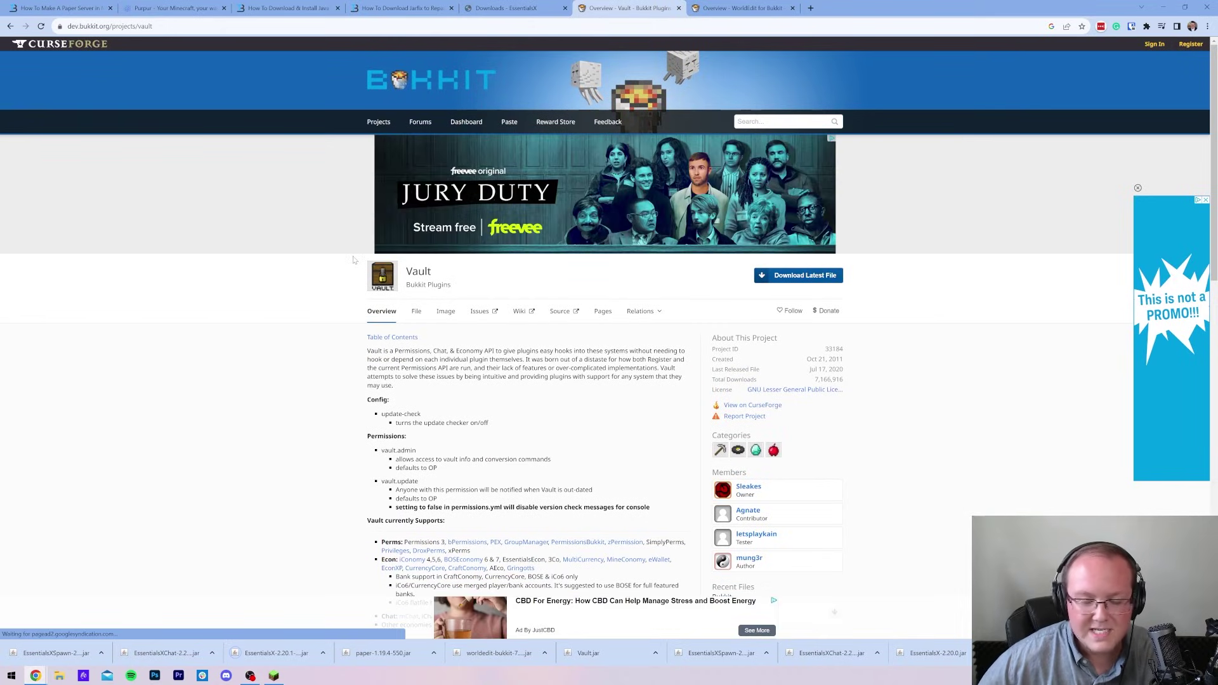
Download Vault 1.7.3 and WorldEdit 7.2.15 for 1.20.1 from their CurseForge file lists.
left_click(417, 312)
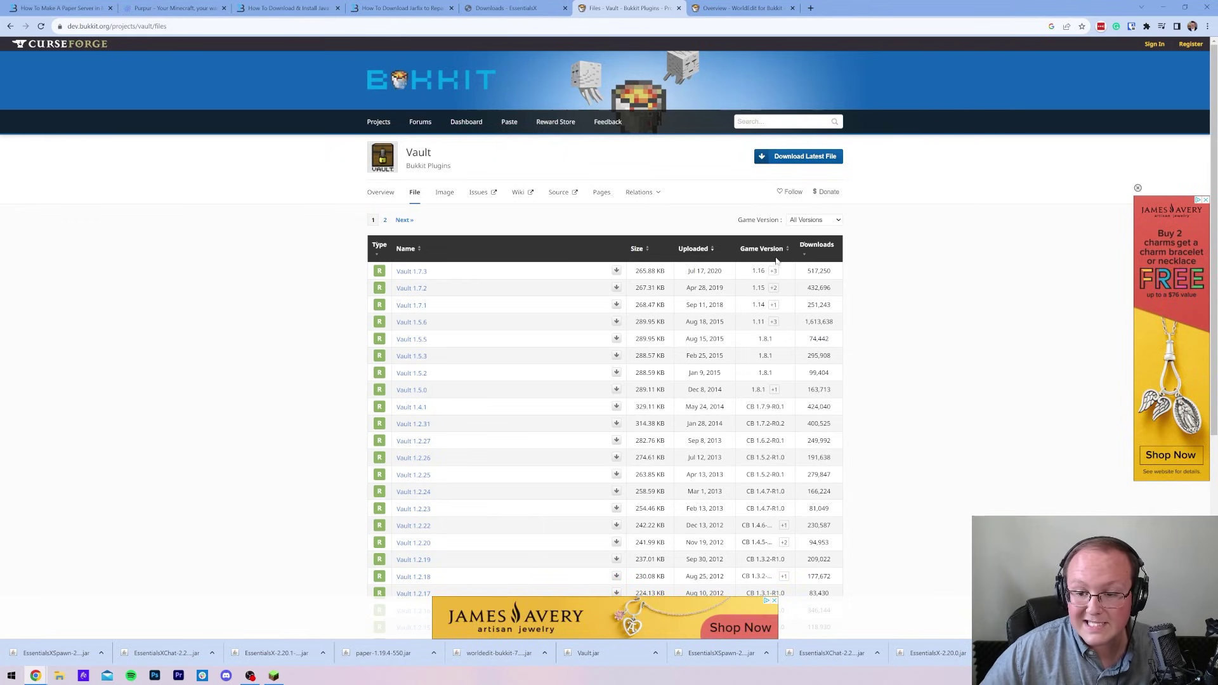
left_click(616, 271)
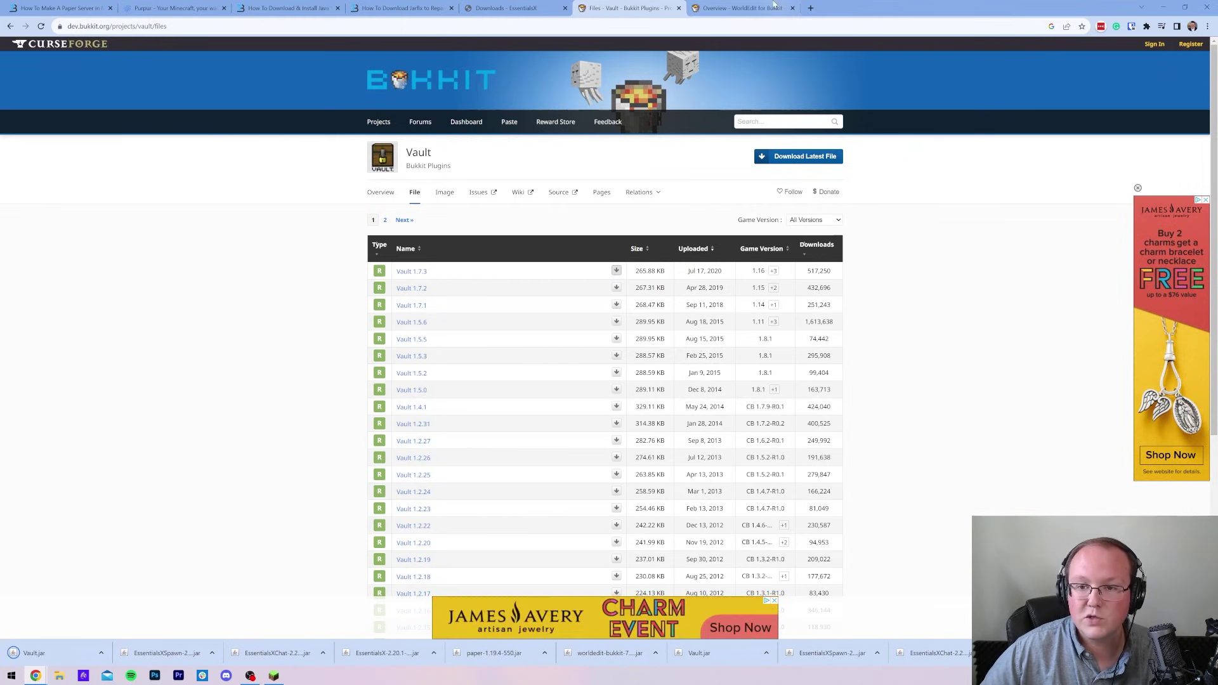
left_click(745, 7)
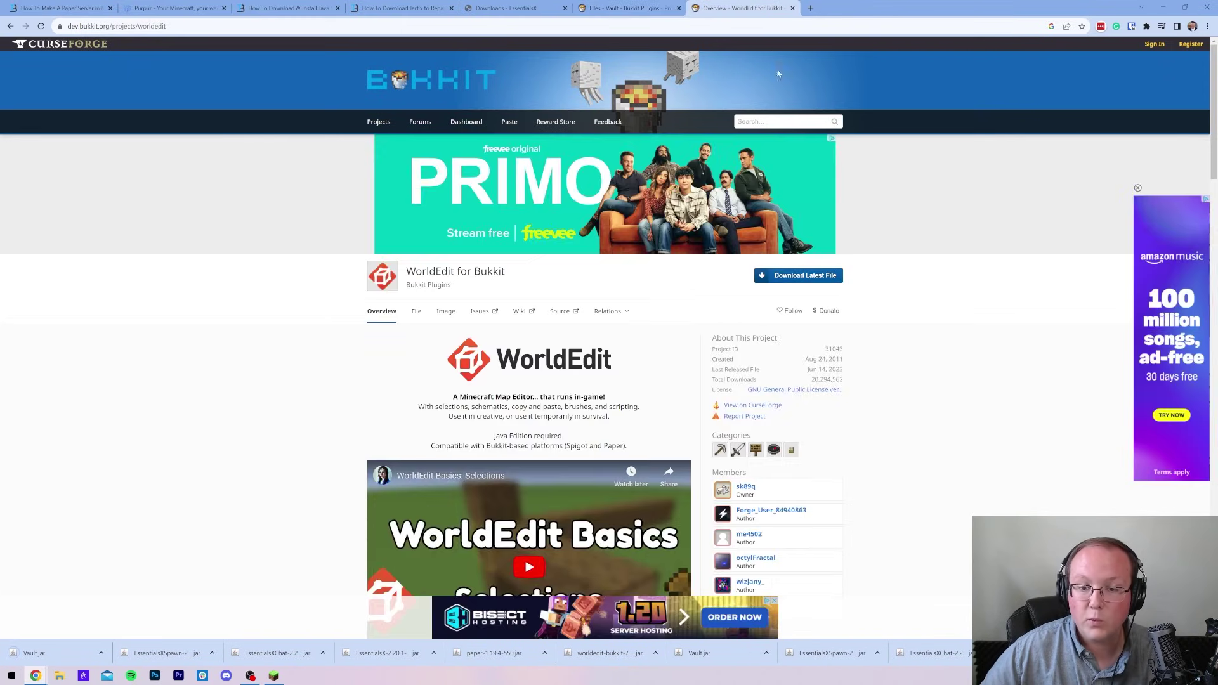
left_click(416, 311)
scroll(580, 287, "down", 1)
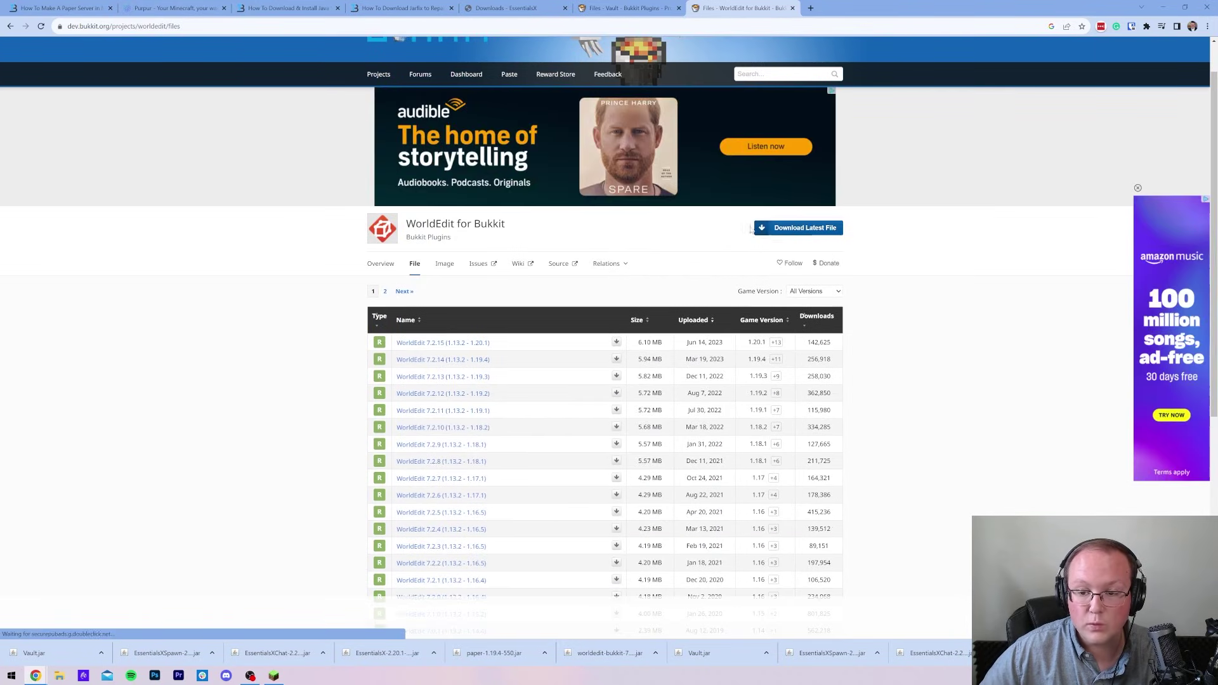
scroll(738, 227, "down", 1)
scroll(831, 55, "down", 1)
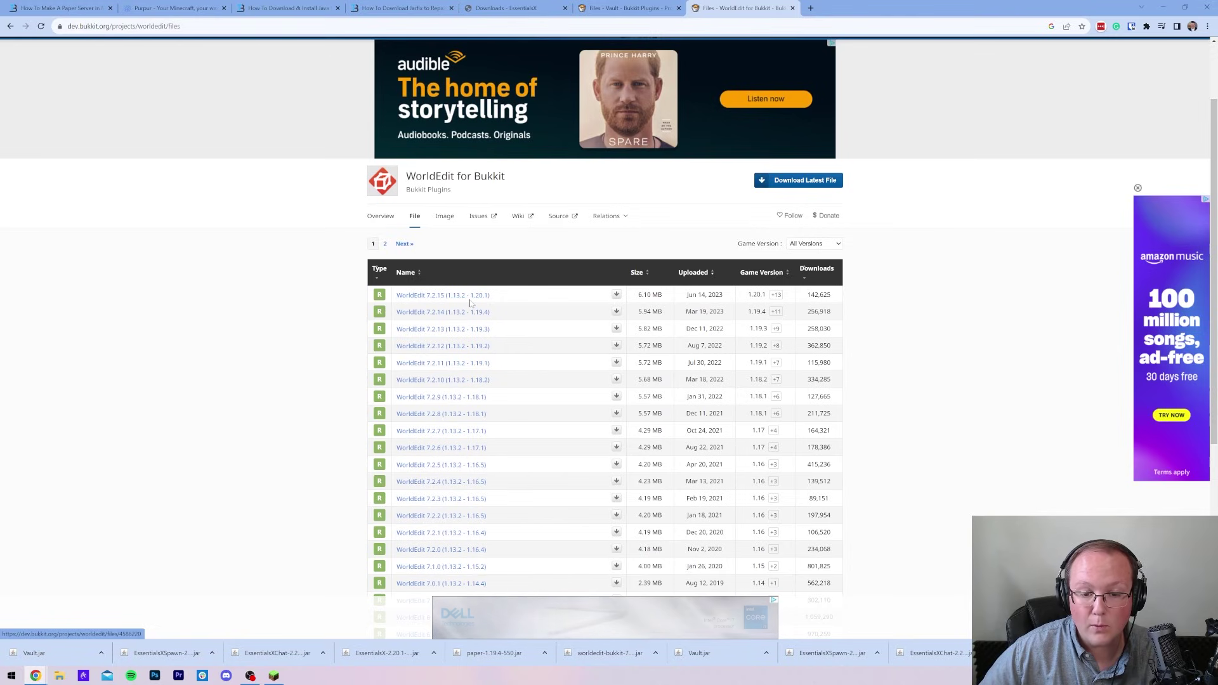
left_click(616, 295)
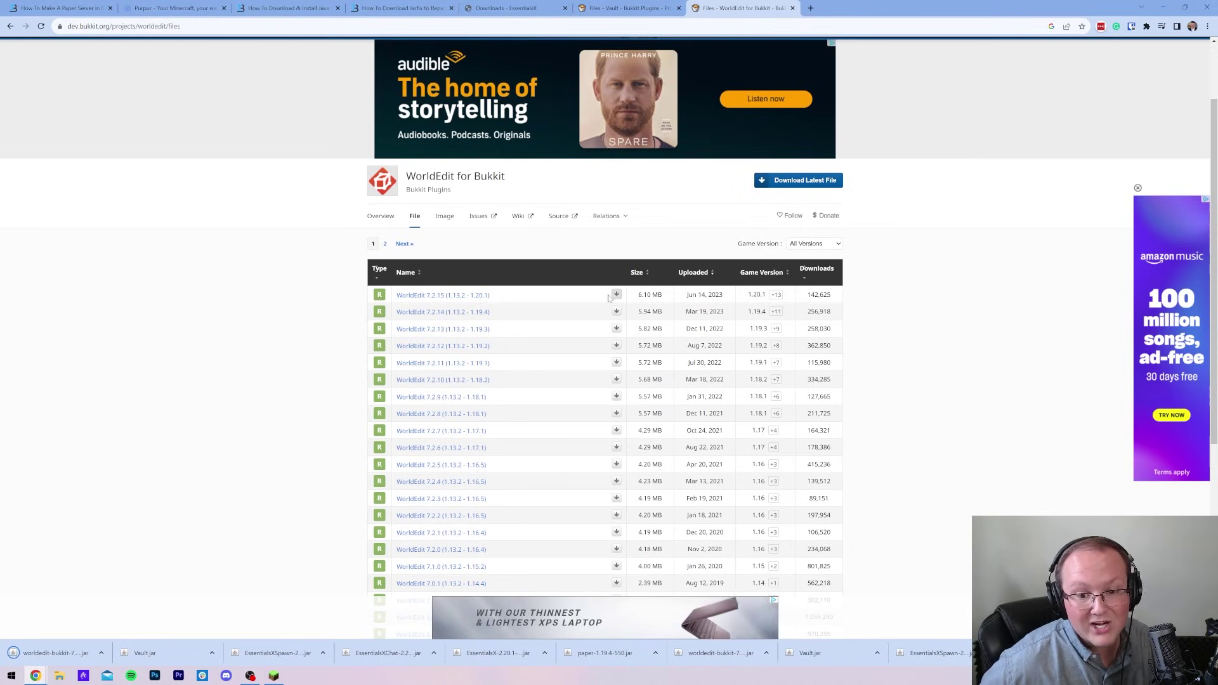